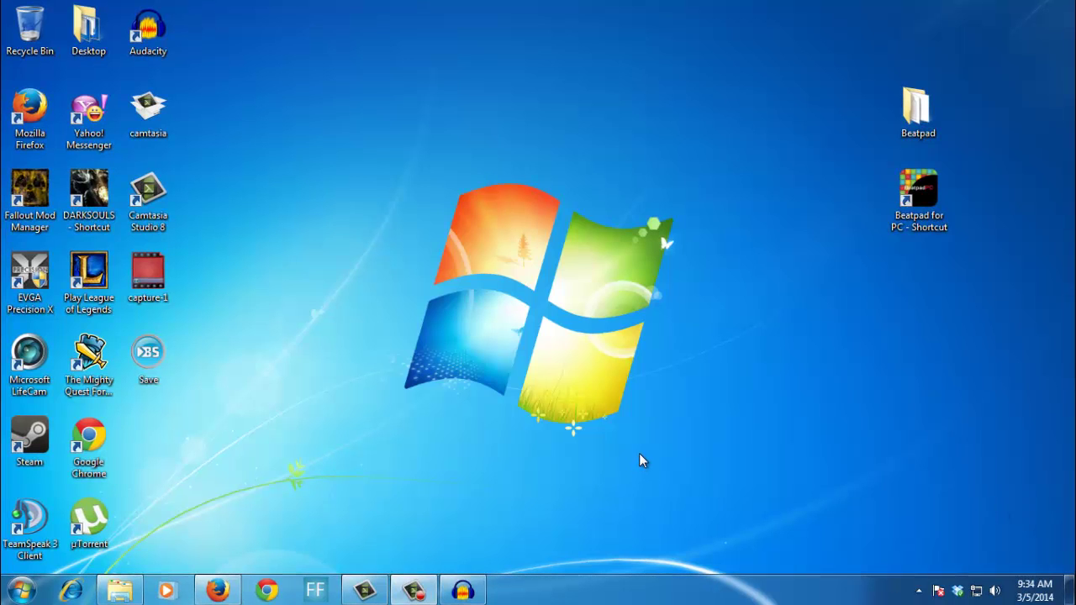
# Step: Select the desktop Beatpad shortcut and view This PC's system properties
pyautogui.moveTo(988, 311); pyautogui.dragTo(901, 172)
pyautogui.moveTo(874, 310); pyautogui.dragTo(1023, 201)
pyautogui.click(18, 591)
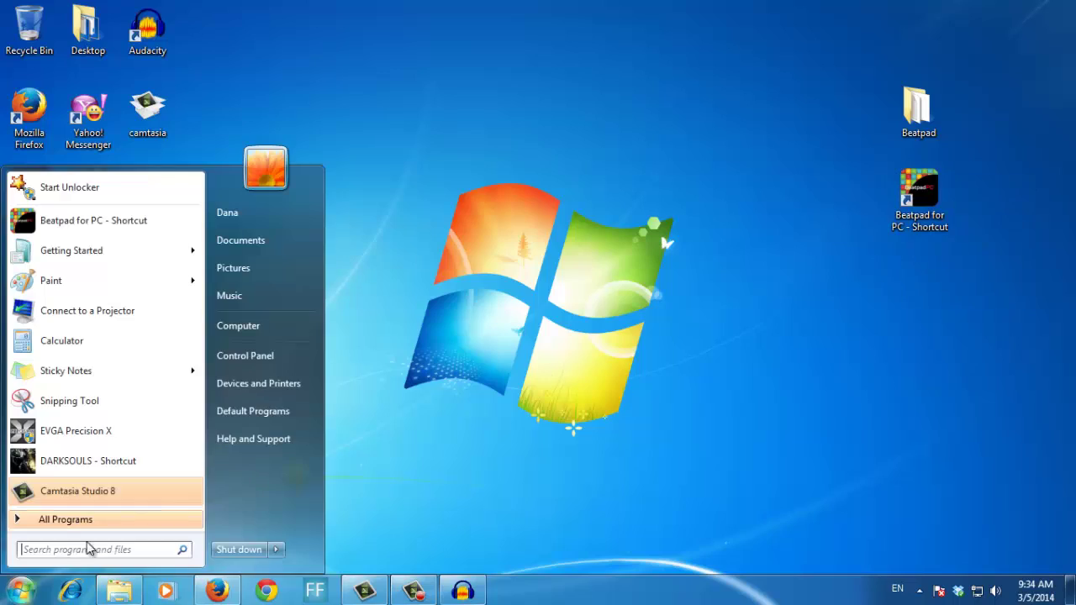
pyautogui.click(264, 325)
pyautogui.rightClick(711, 388)
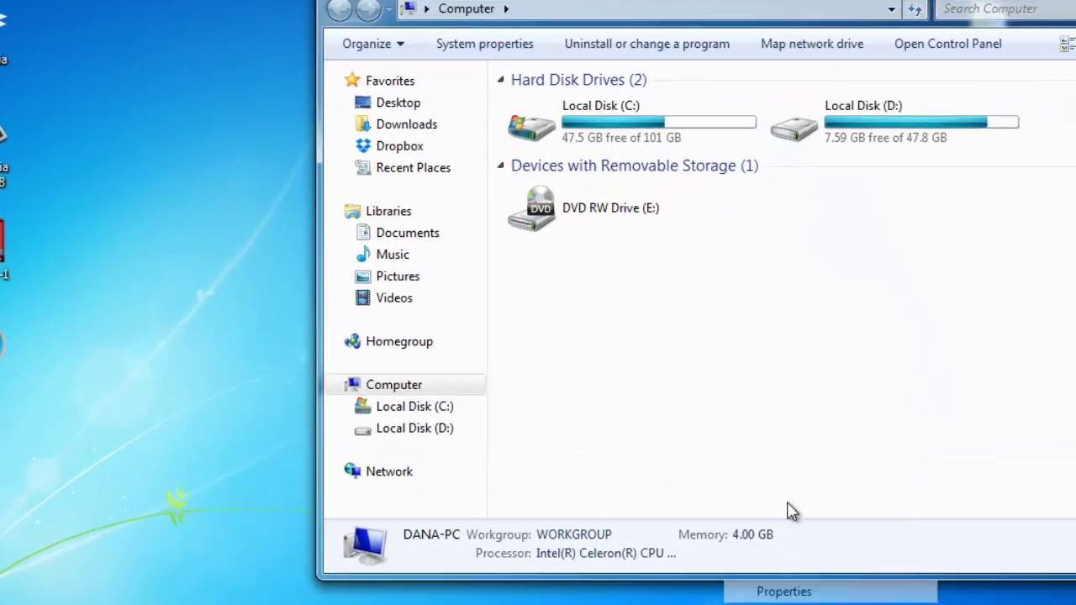
pyautogui.click(784, 591)
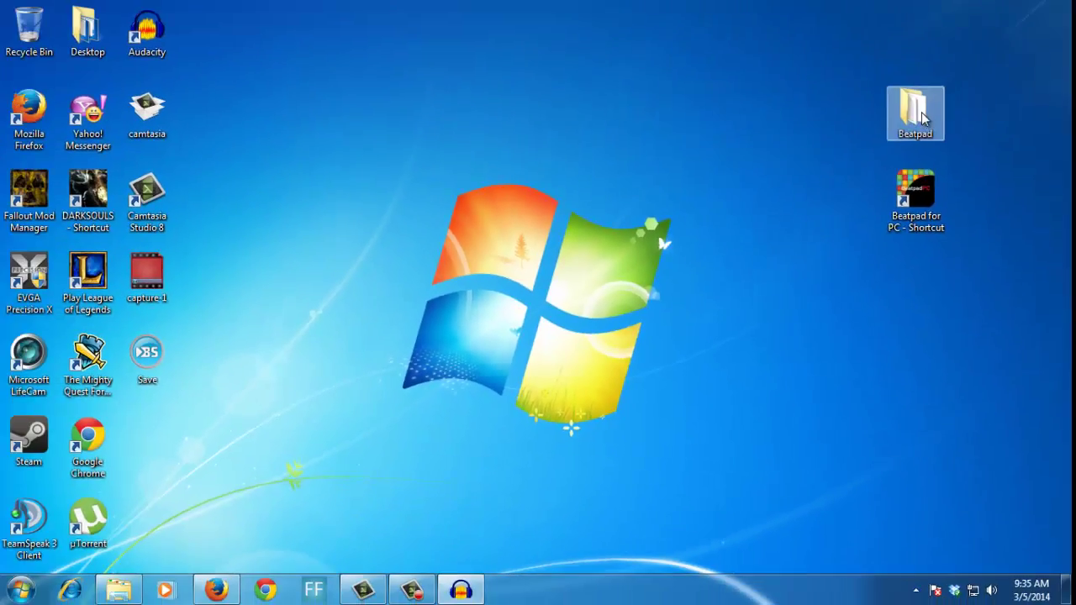
# Step: Open the Beatpad folder, then its x64 subfolder, and select its three files
pyautogui.doubleClick(977, 46)
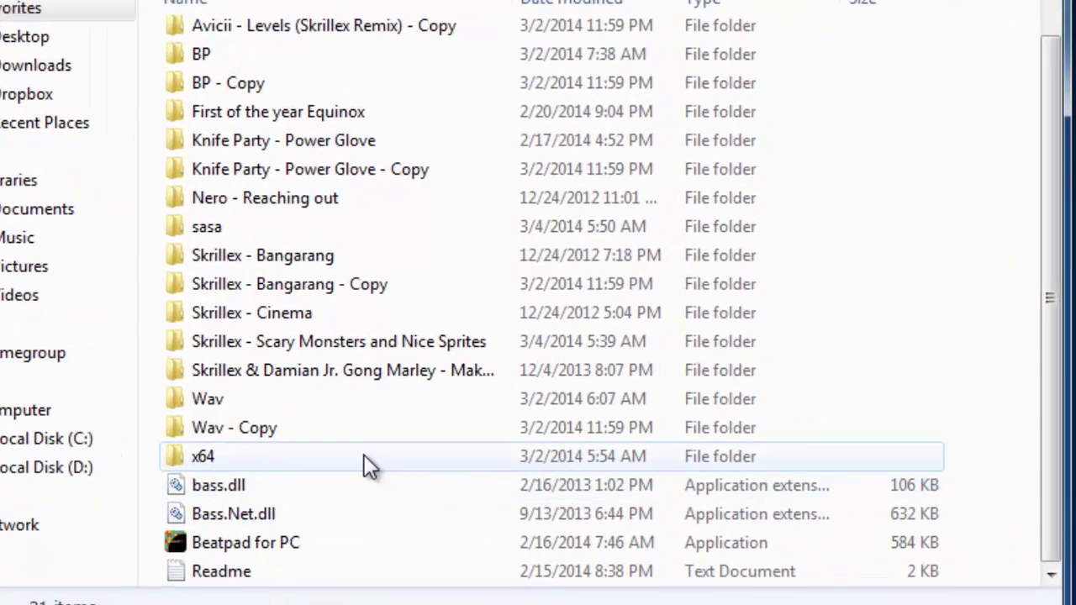
pyautogui.click(349, 457)
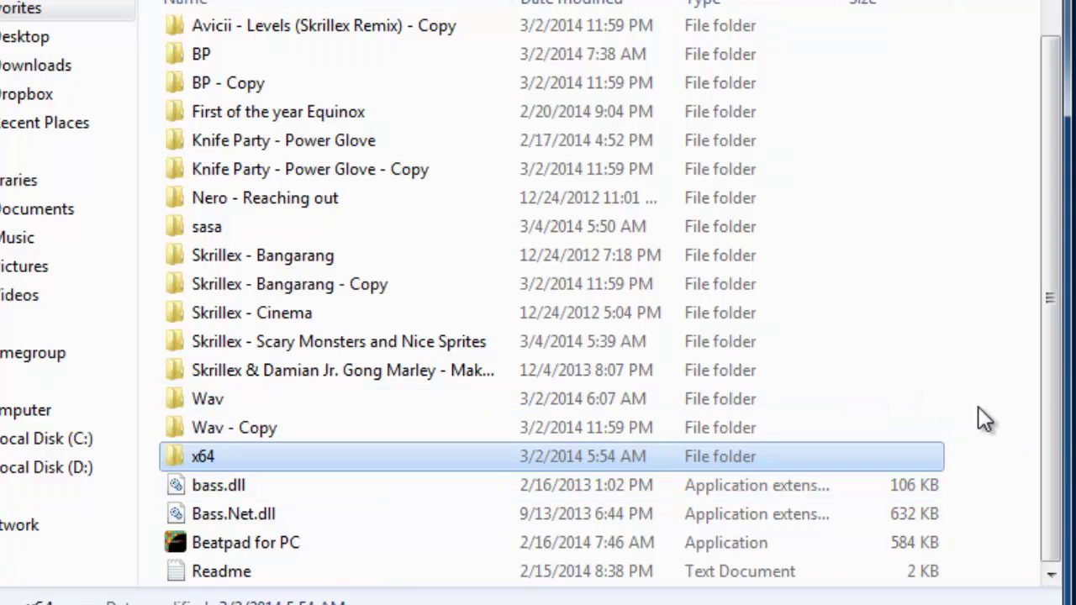
pyautogui.moveTo(936, 423); pyautogui.dragTo(456, 32)
pyautogui.scroll(-1, 1042, 395)
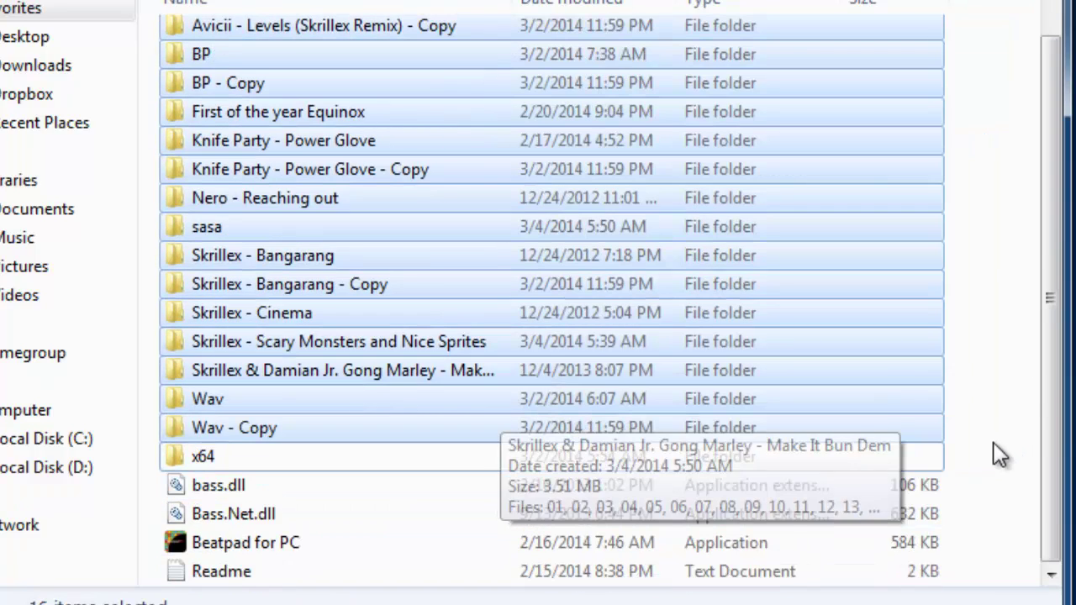
pyautogui.moveTo(998, 454); pyautogui.dragTo(281, 569)
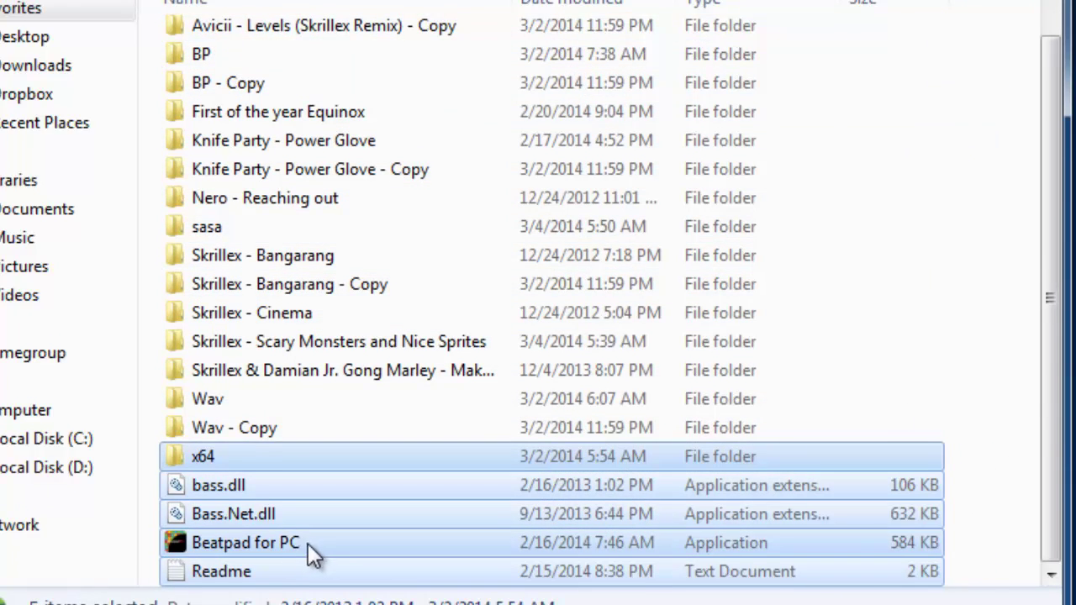
pyautogui.click(310, 544)
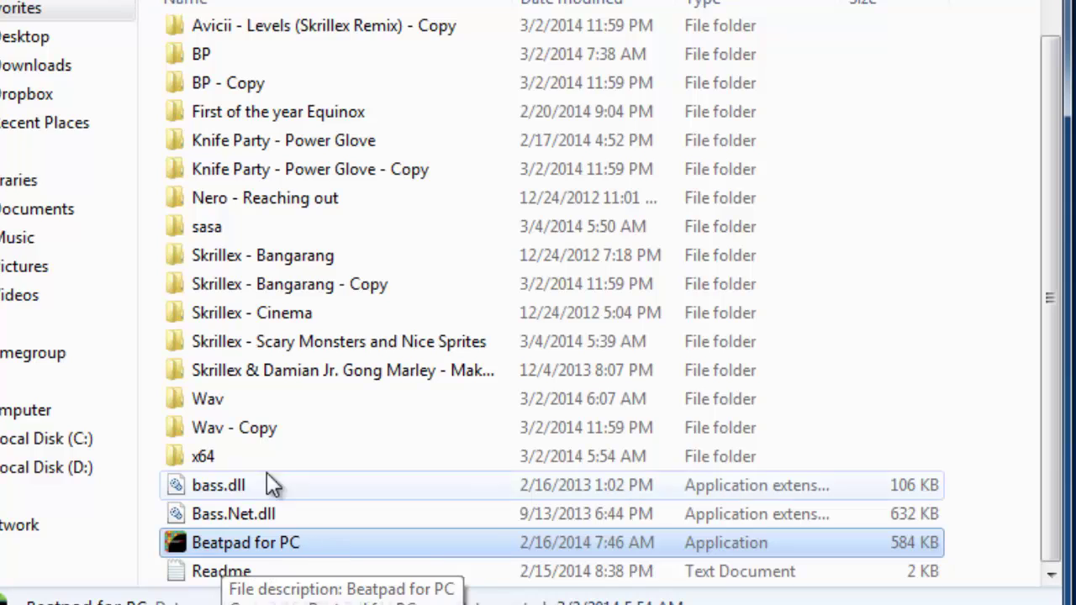
pyautogui.doubleClick(234, 467)
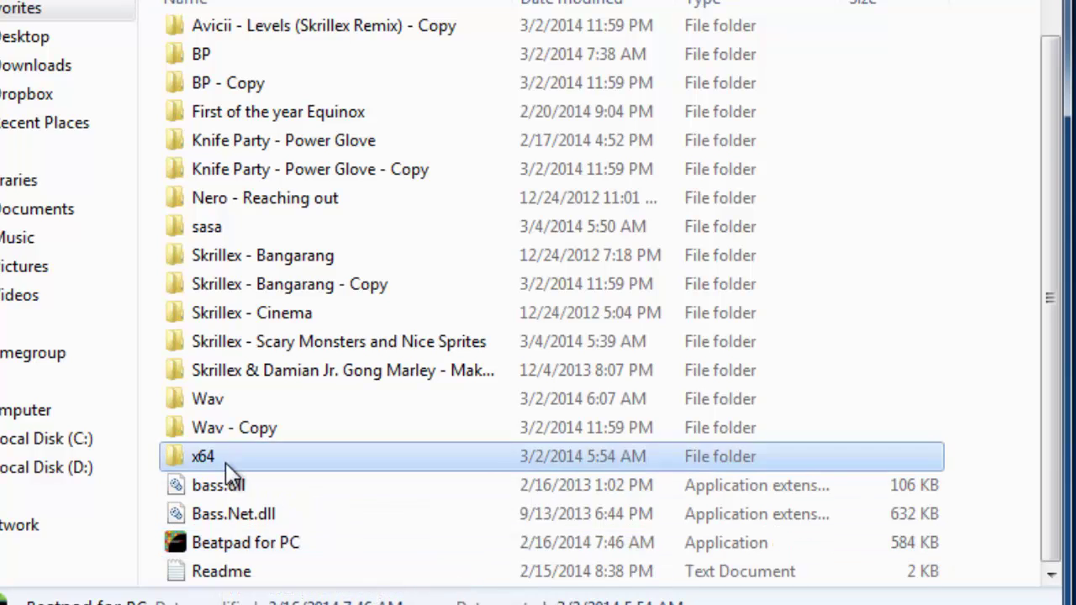
pyautogui.click(286, 97)
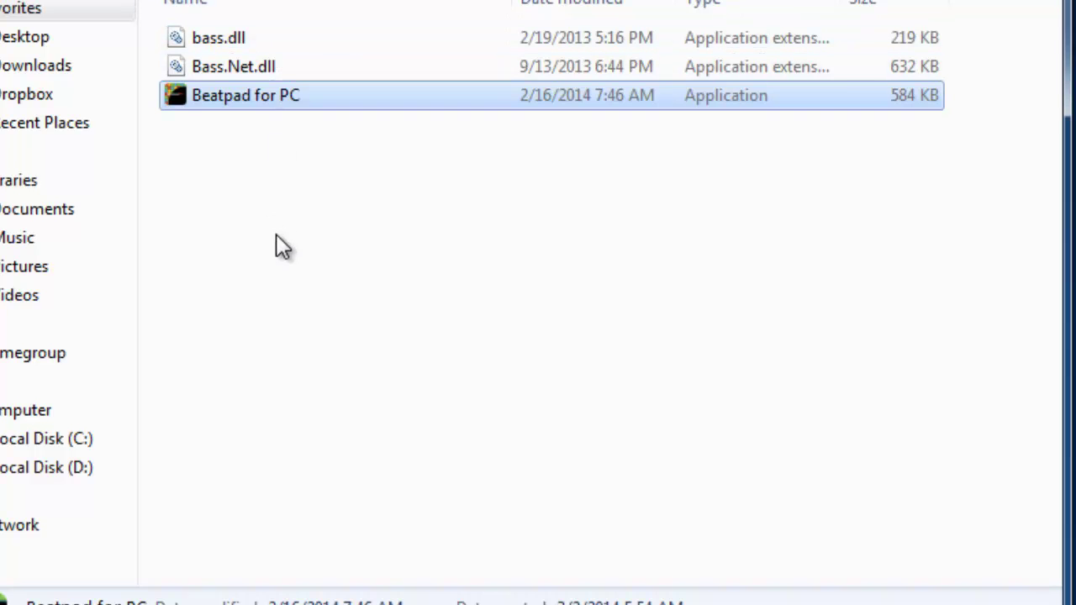
pyautogui.moveTo(280, 242); pyautogui.dragTo(288, 24)
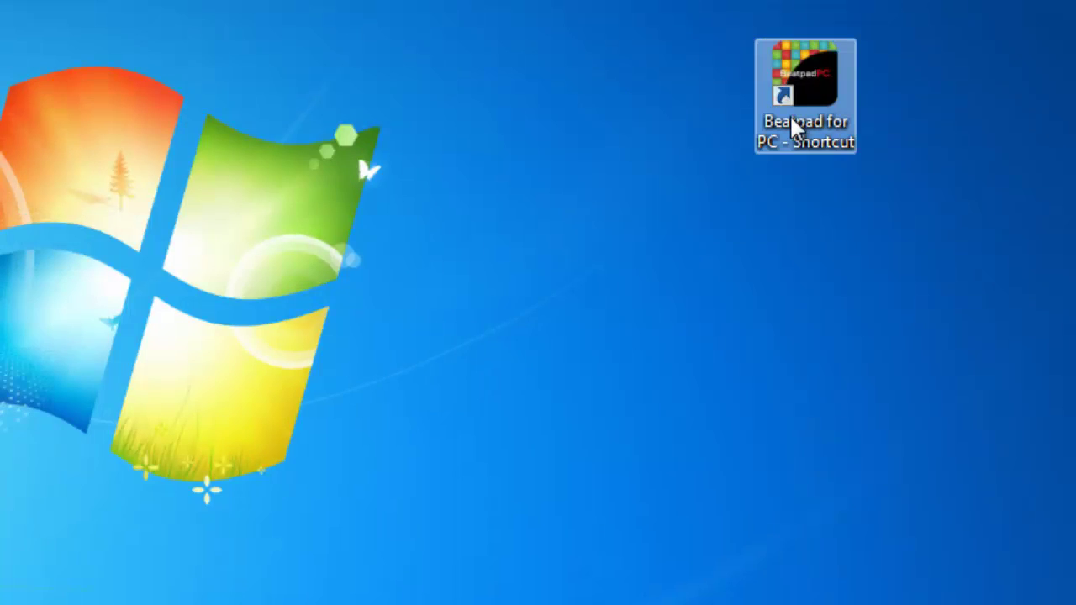
# Step: Launch Beatpad for PC and load all sixteen WAV beats from the folder
pyautogui.doubleClick(789, 114)
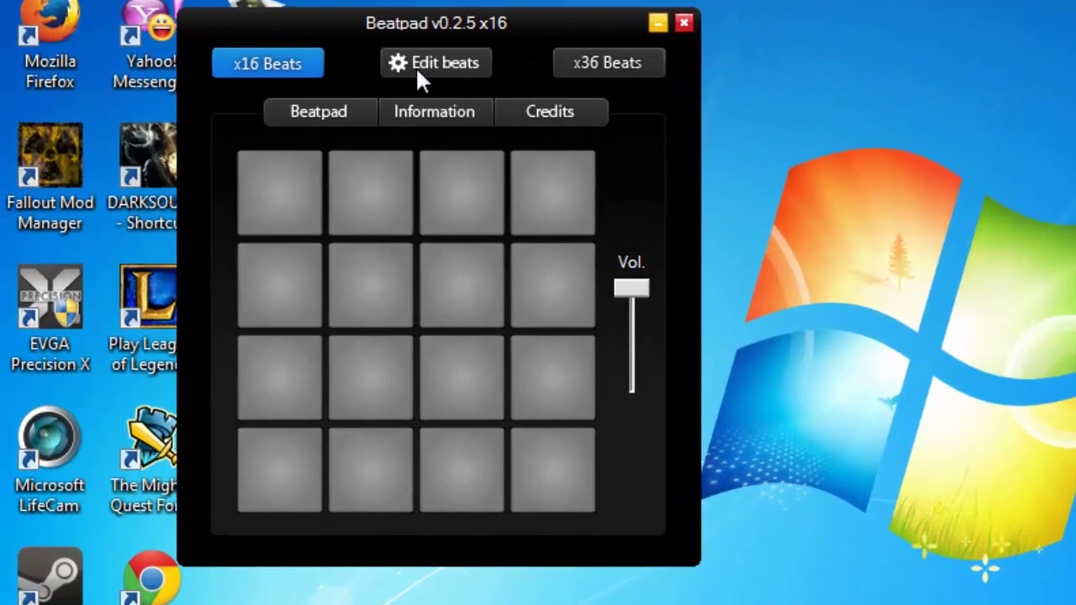
pyautogui.click(326, 106)
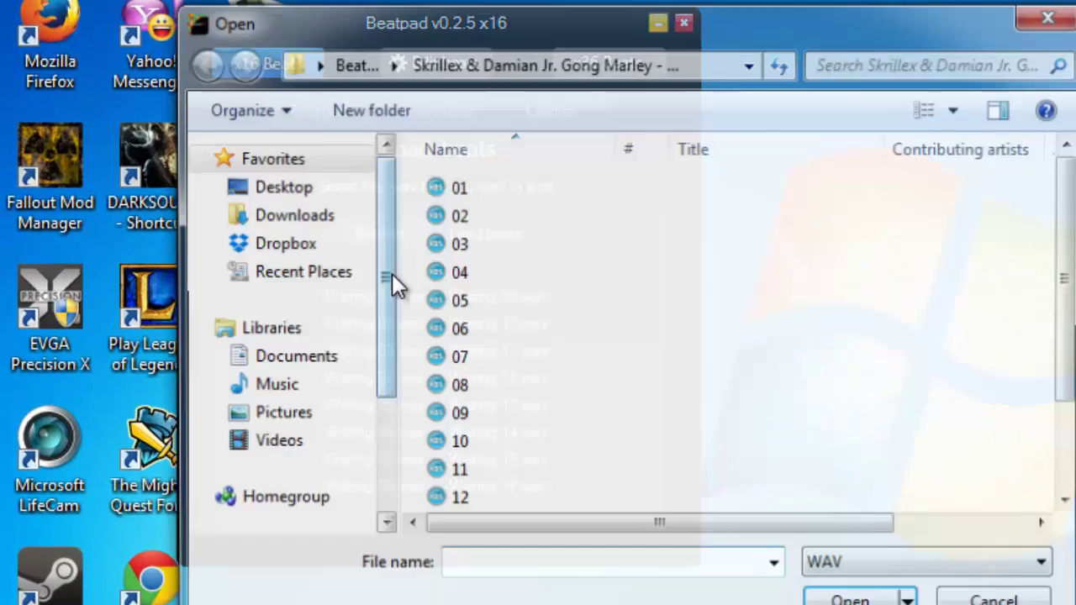
pyautogui.click(437, 277)
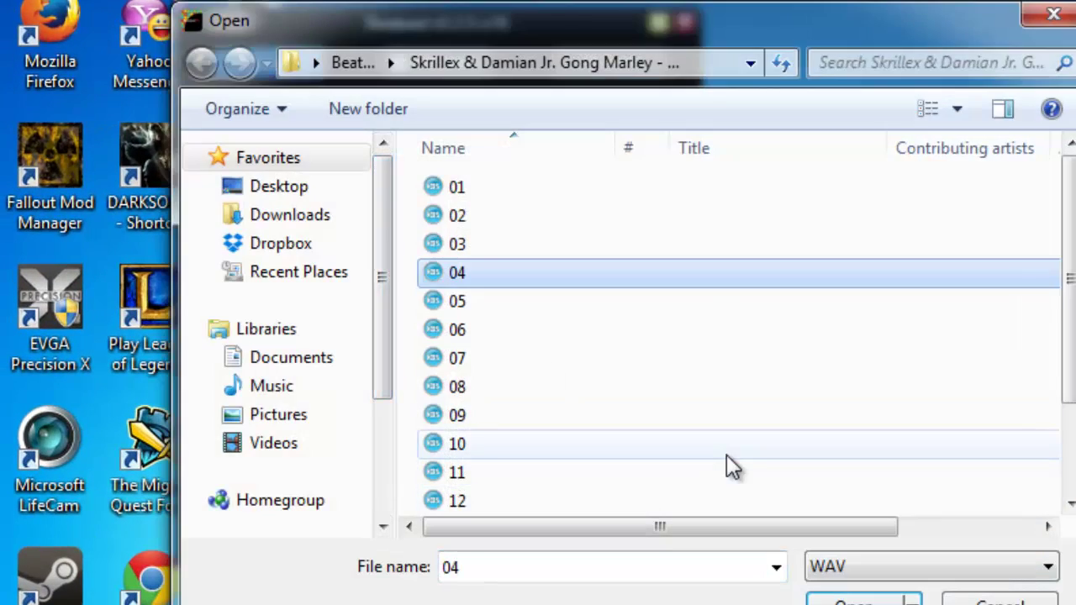
pyautogui.hotkey('ctrl', 'a')
pyautogui.press('Return')
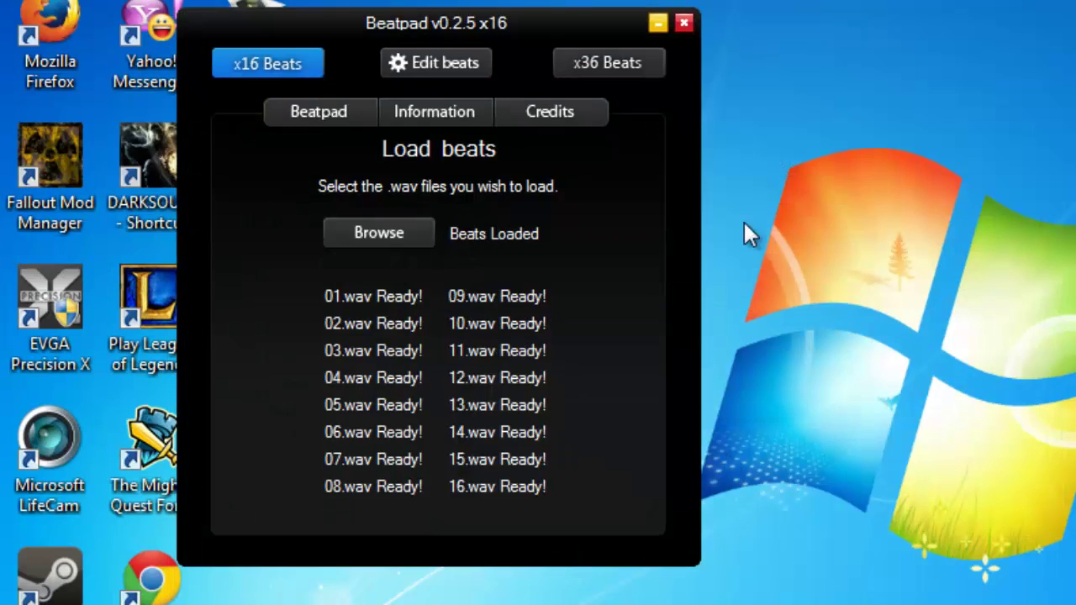
# Step: Switch to the x16 pad grid and play six pads across the top, second and bottom rows
pyautogui.click(334, 109)
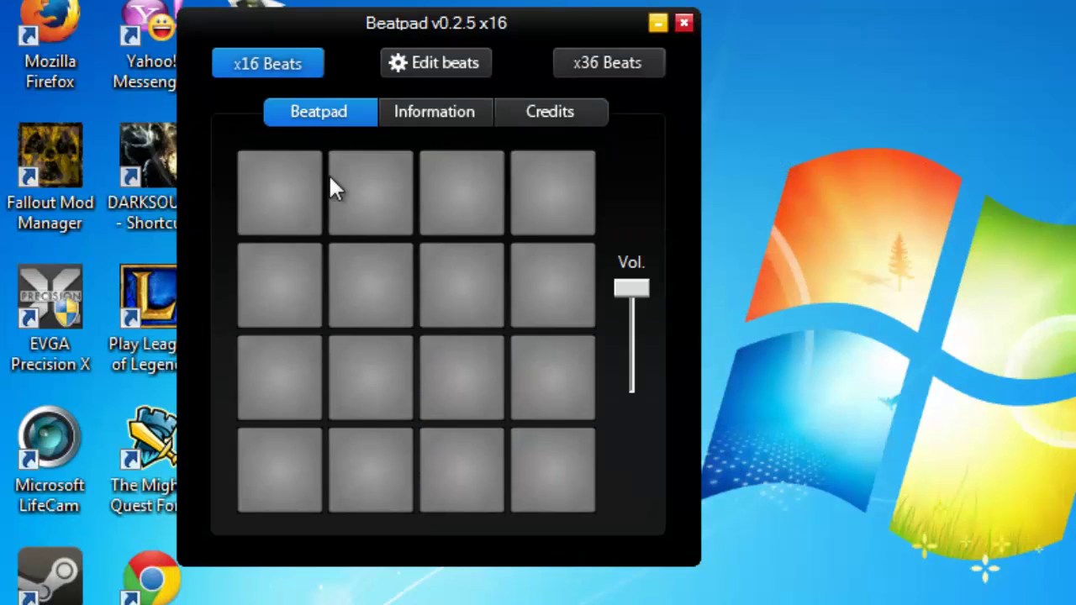
pyautogui.click(397, 214)
pyautogui.click(560, 223)
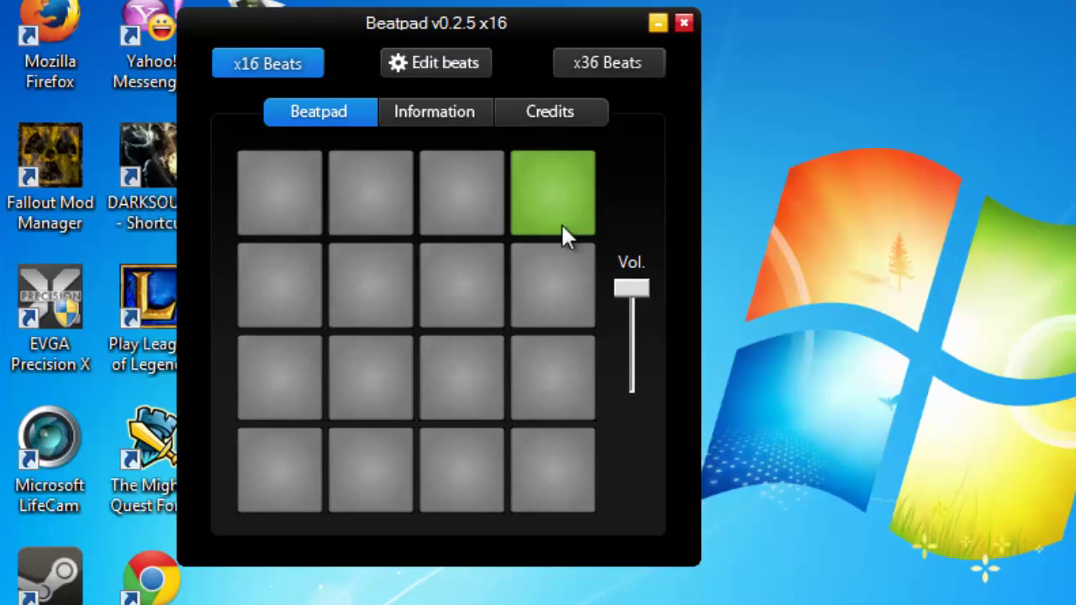
pyautogui.click(370, 290)
pyautogui.click(278, 290)
pyautogui.click(288, 223)
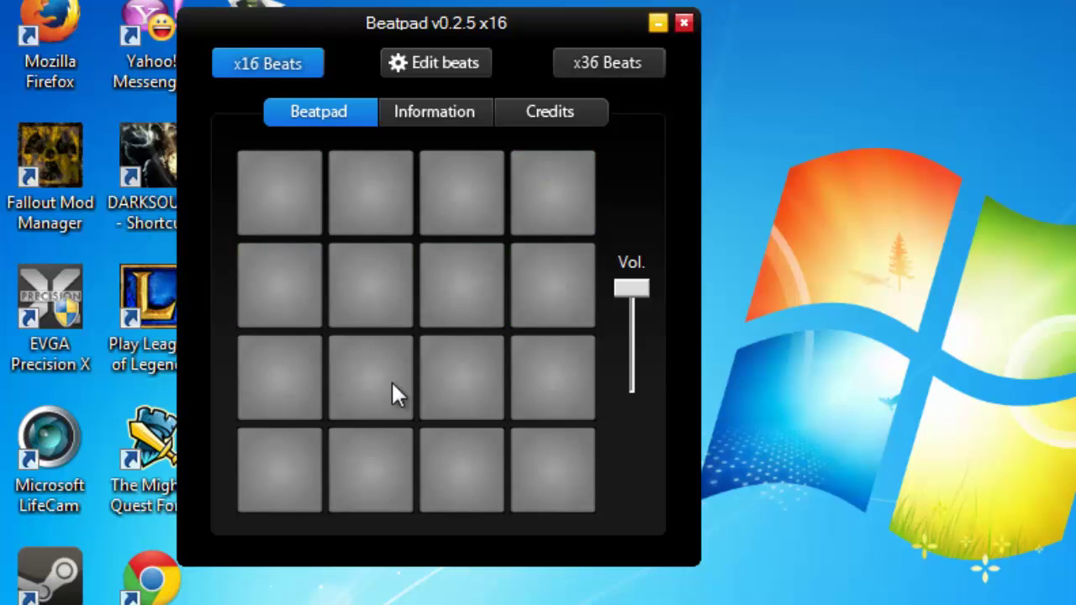
pyautogui.click(453, 484)
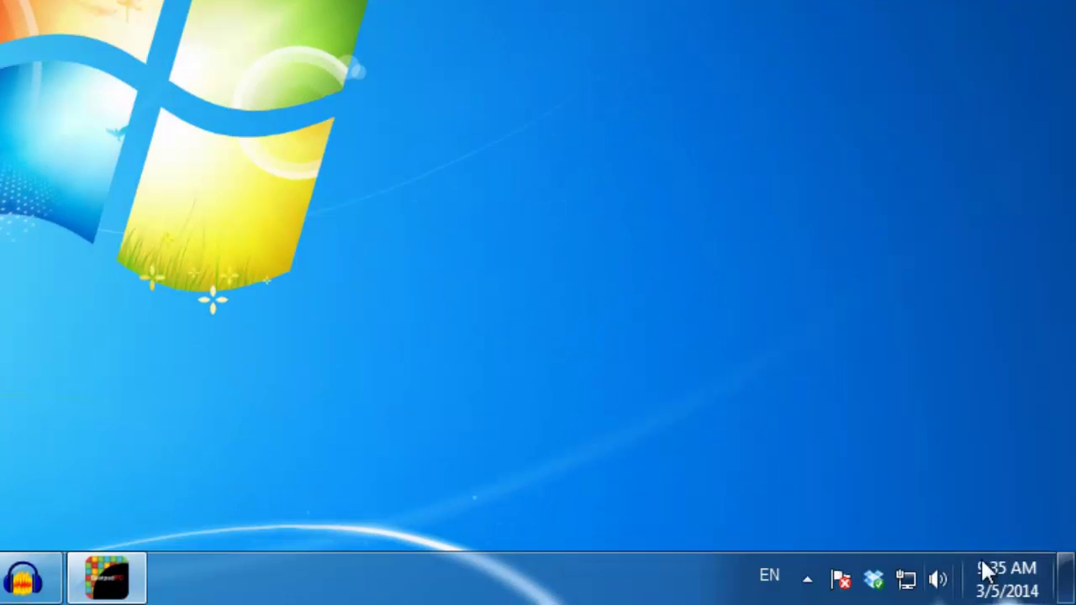
# Step: Nudge the S/PDIF device volume down and bring up the Playback devices list
pyautogui.click(939, 580)
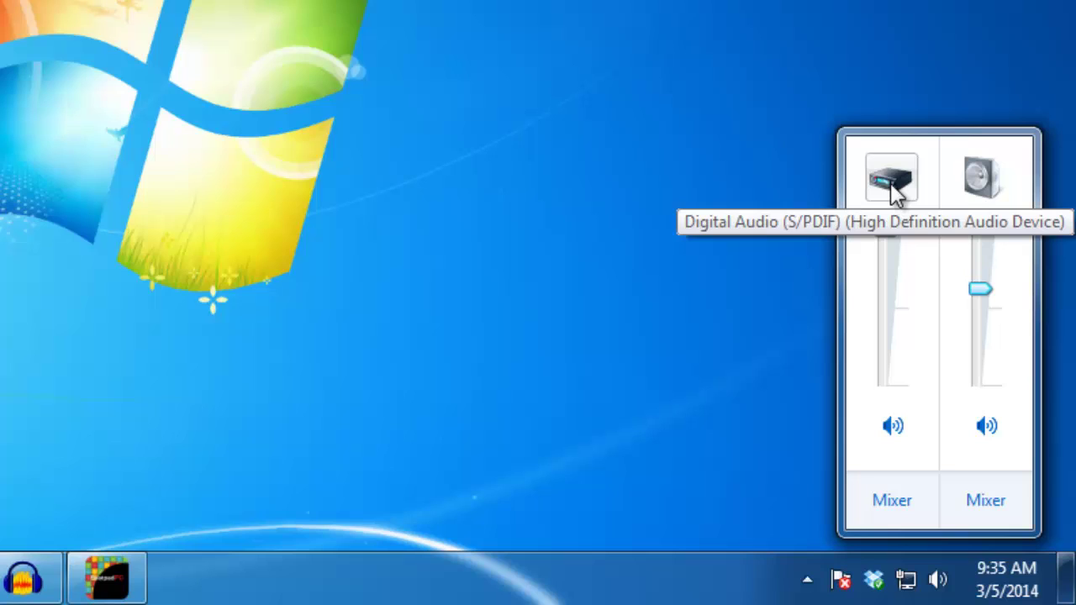
pyautogui.moveTo(888, 233)
pyautogui.mouseDown()
pyautogui.moveTo(879, 252)
pyautogui.moveTo(886, 233)
pyautogui.mouseUp()
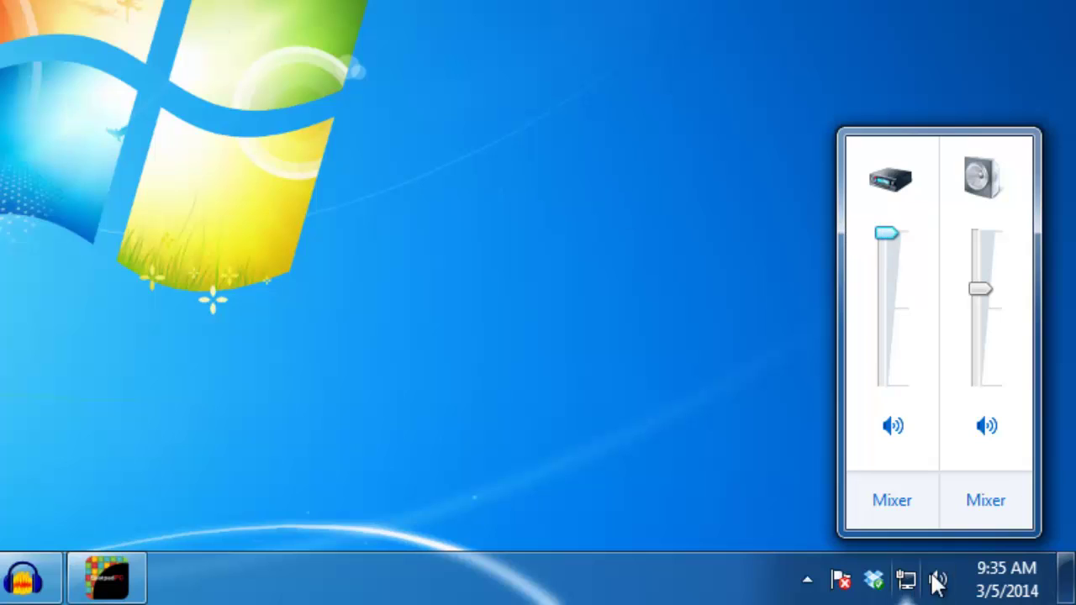
pyautogui.click(807, 580)
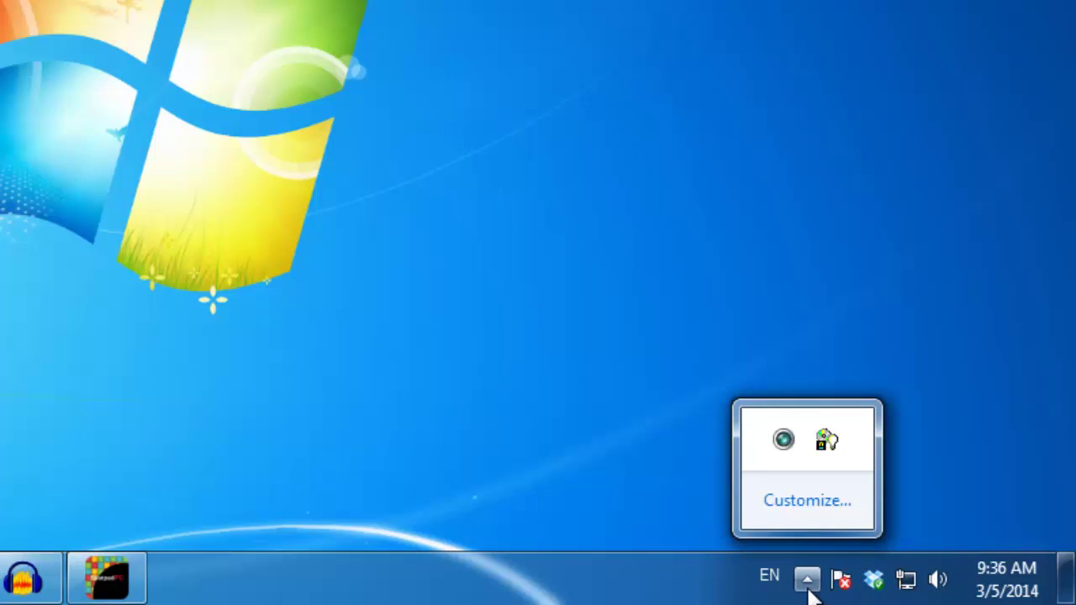
pyautogui.rightClick(938, 580)
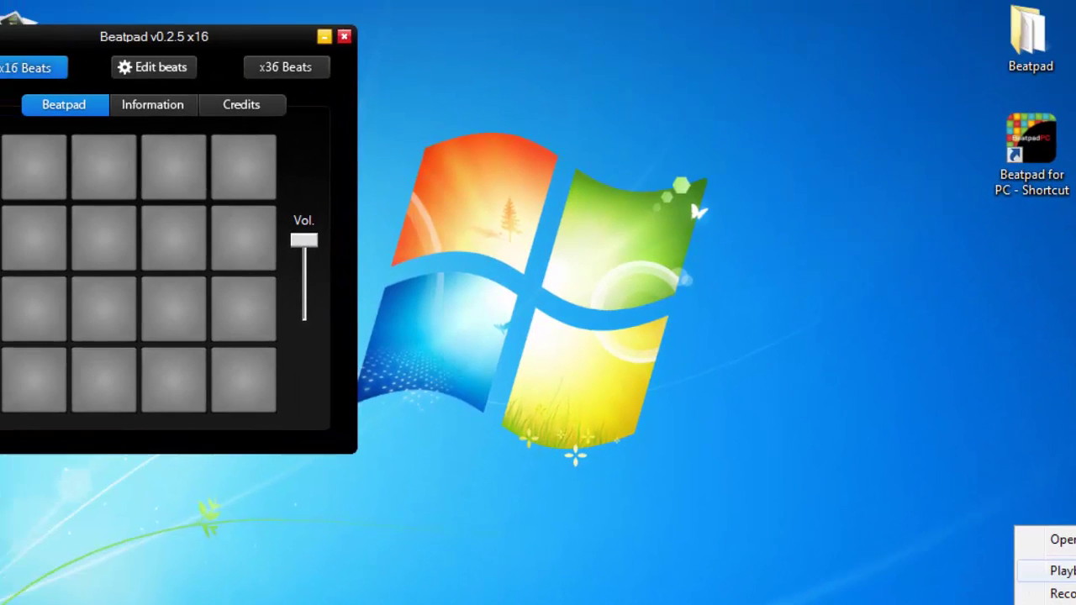
pyautogui.click(1060, 570)
# Step: Disable the Digital Audio (S/PDIF) device, test a pad, and close Beatpad
pyautogui.moveTo(190, 97); pyautogui.dragTo(635, 71)
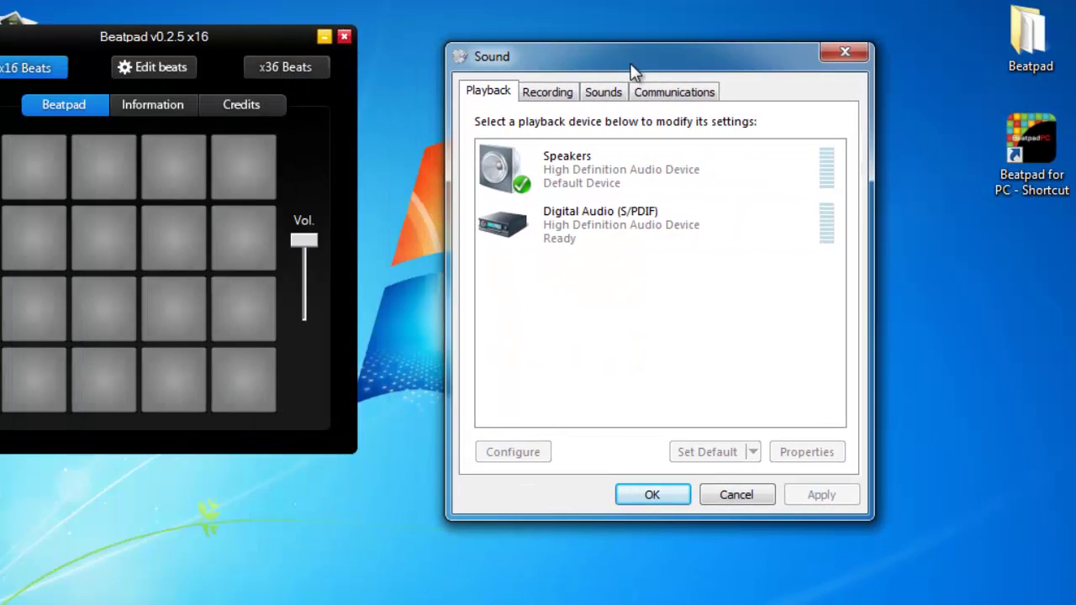
pyautogui.rightClick(593, 221)
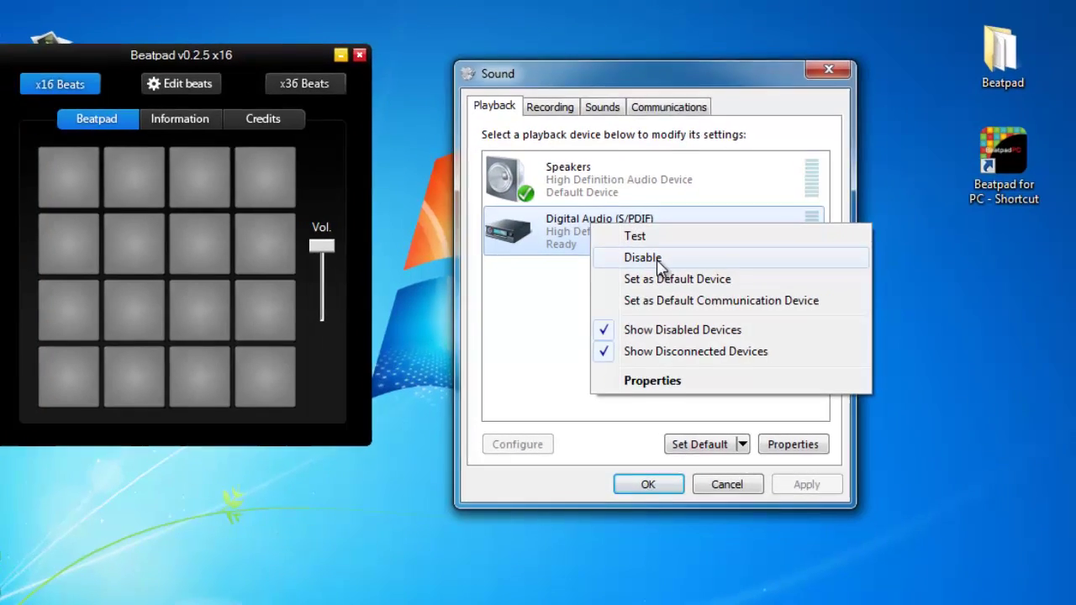
pyautogui.click(661, 253)
pyautogui.click(233, 202)
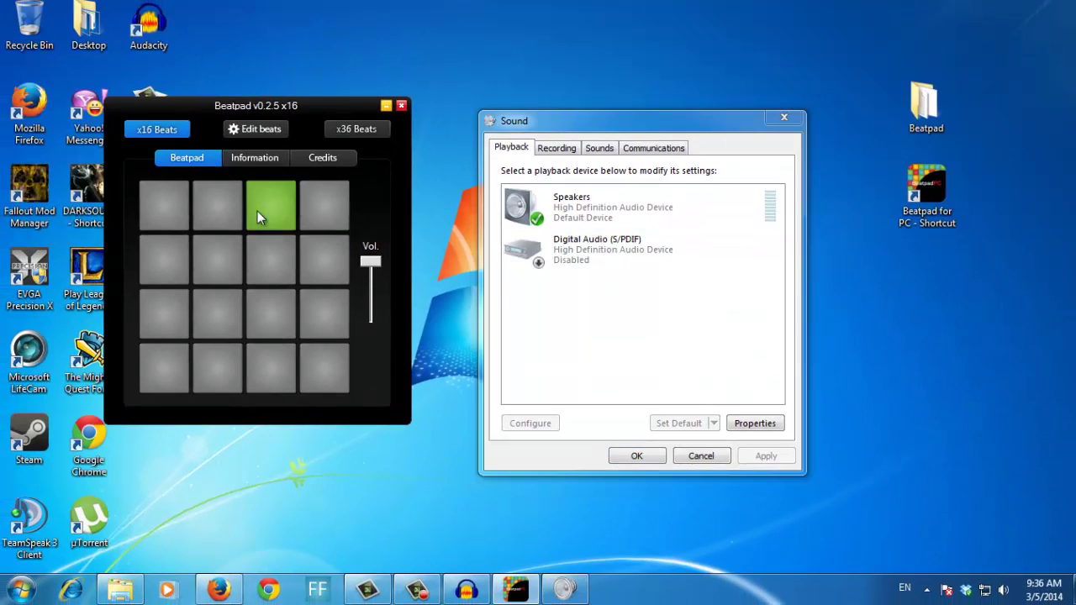
pyautogui.click(401, 105)
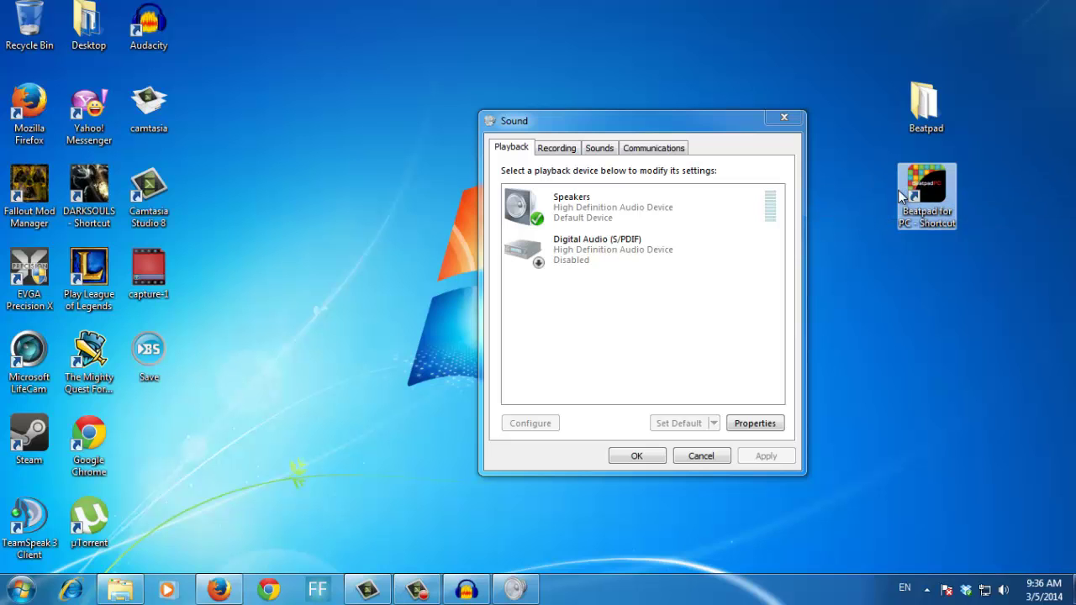
# Step: Load all sixteen WAV beats onto the x16 pads and lower the Vol. slider slightly
pyautogui.click(176, 49)
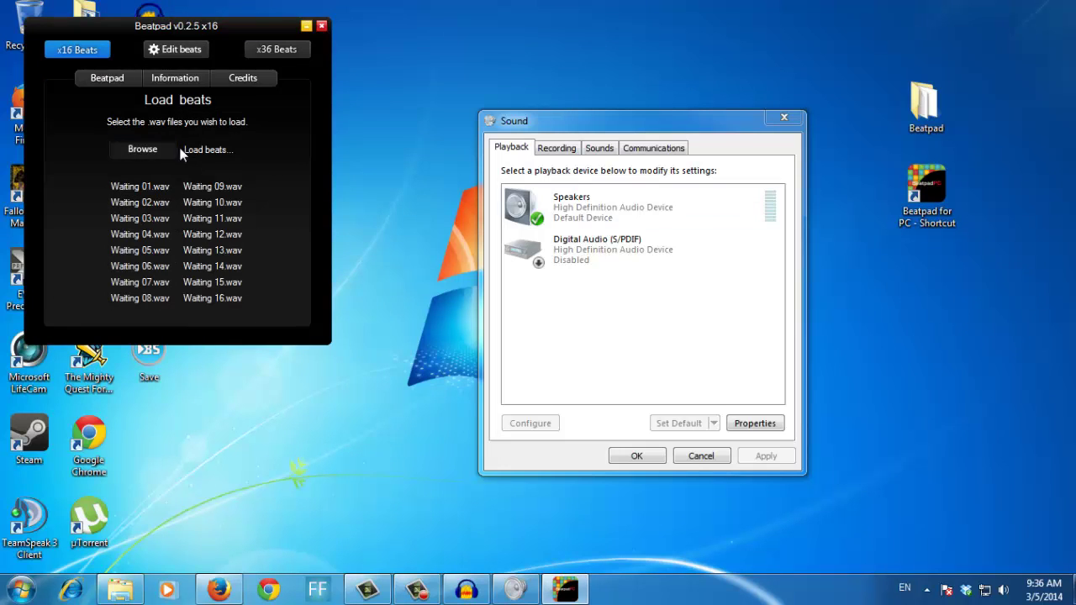
pyautogui.click(180, 151)
pyautogui.hotkey('ctrl', 'a')
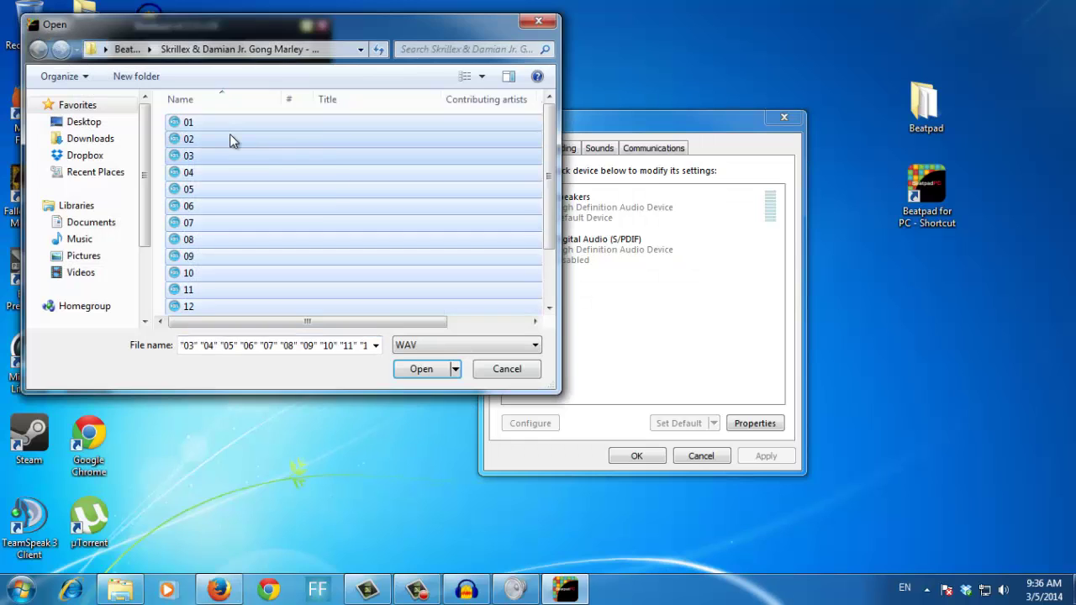
pyautogui.press('Return')
pyautogui.click(108, 77)
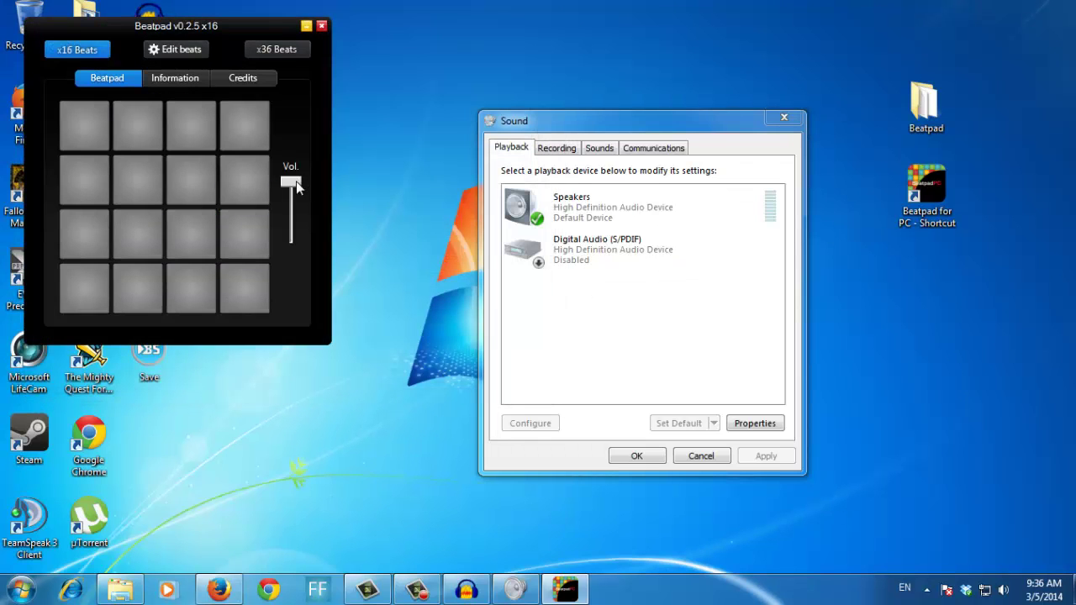
pyautogui.moveTo(298, 218); pyautogui.dragTo(297, 228)
# Step: Switch to x36 Beats and load every WAV from the First of the year Equinox folder onto the 6x6 grid
pyautogui.click(260, 50)
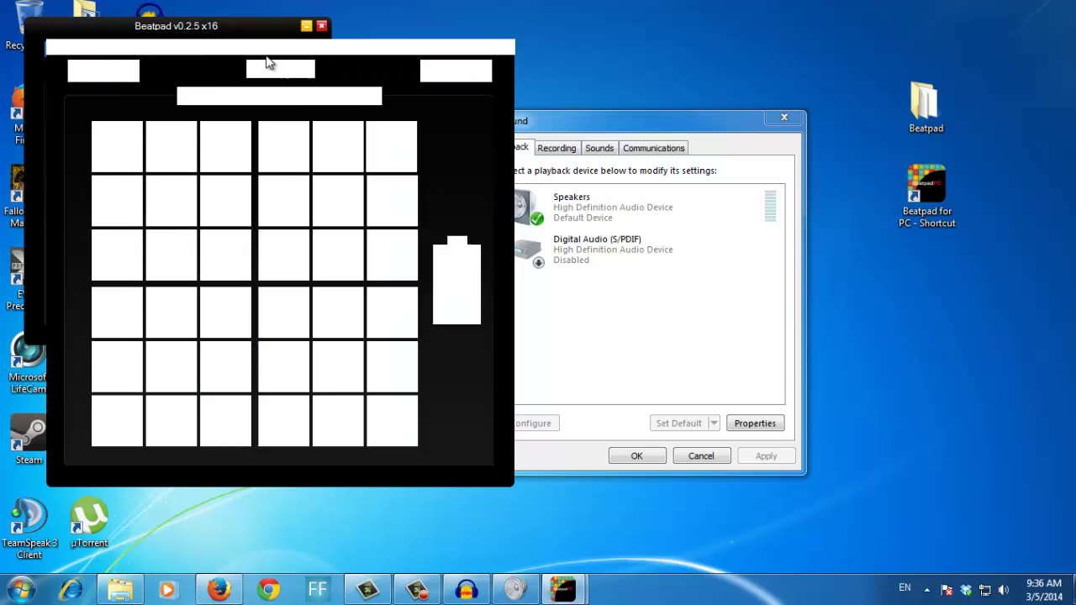
pyautogui.click(278, 67)
pyautogui.click(286, 68)
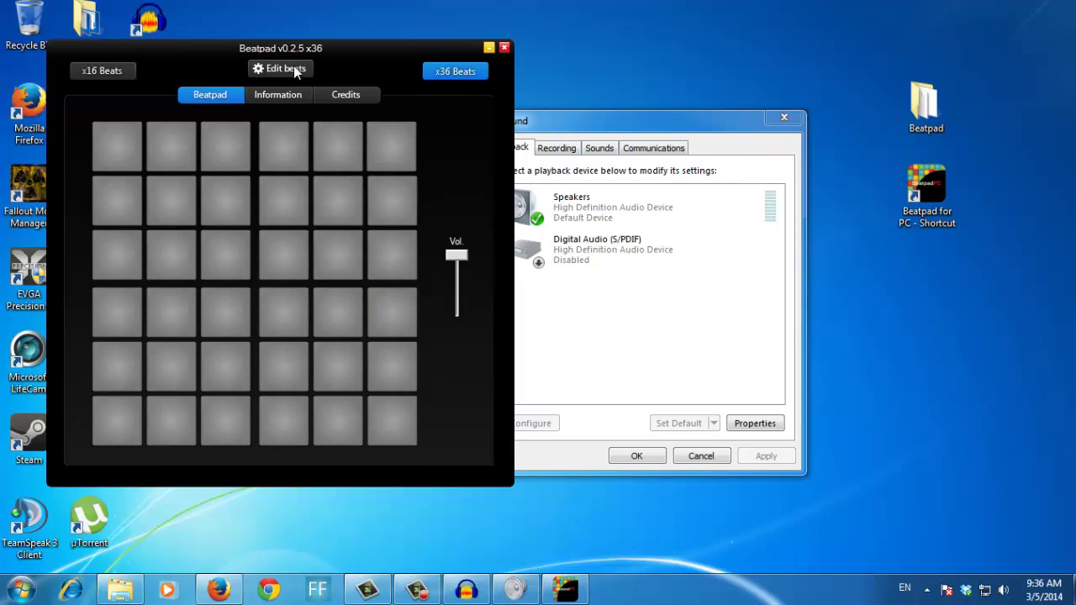
pyautogui.click(286, 68)
pyautogui.click(257, 191)
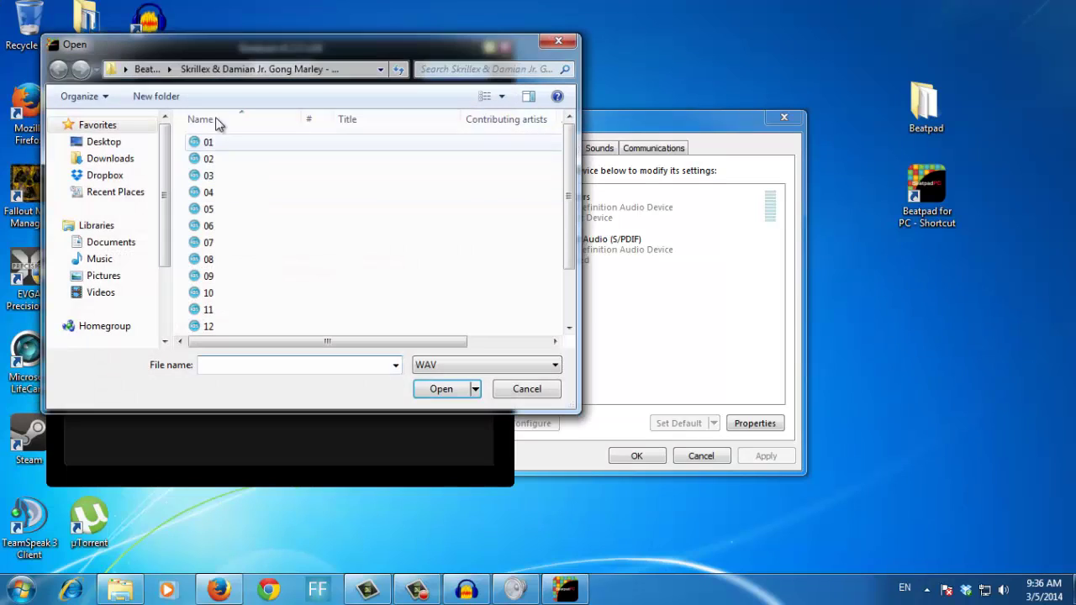
pyautogui.click(152, 71)
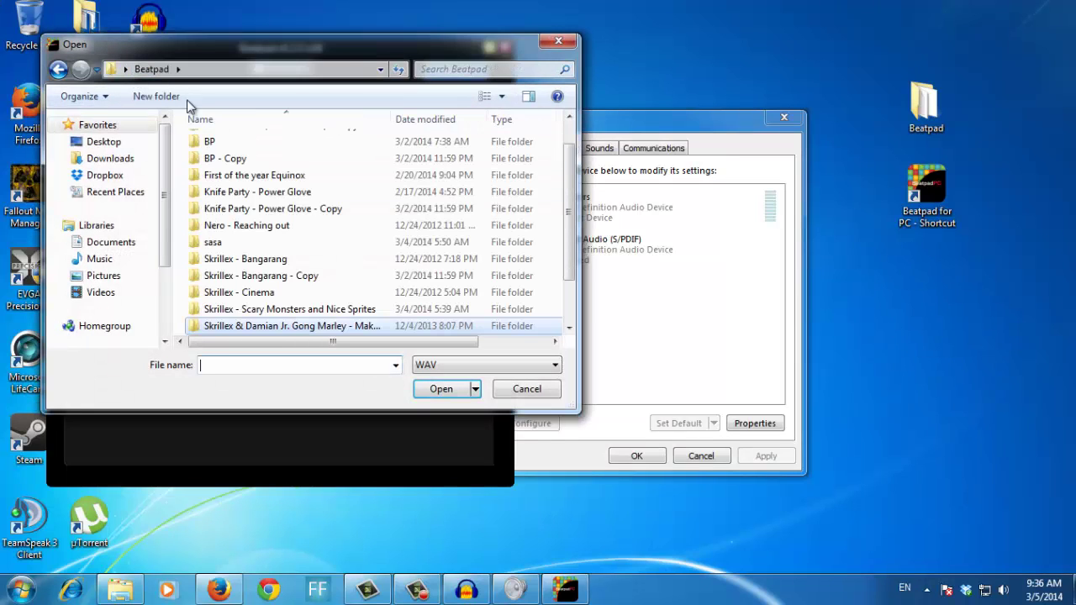
pyautogui.doubleClick(319, 176)
pyautogui.click(336, 191)
pyautogui.hotkey('ctrl', 'a')
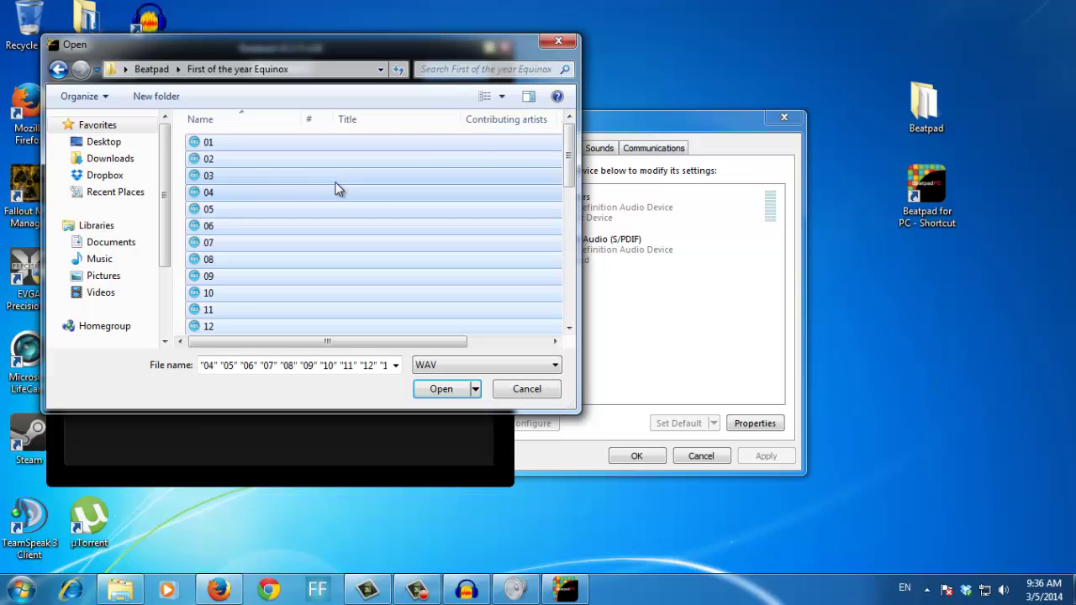
pyautogui.press('Return')
pyautogui.click(225, 97)
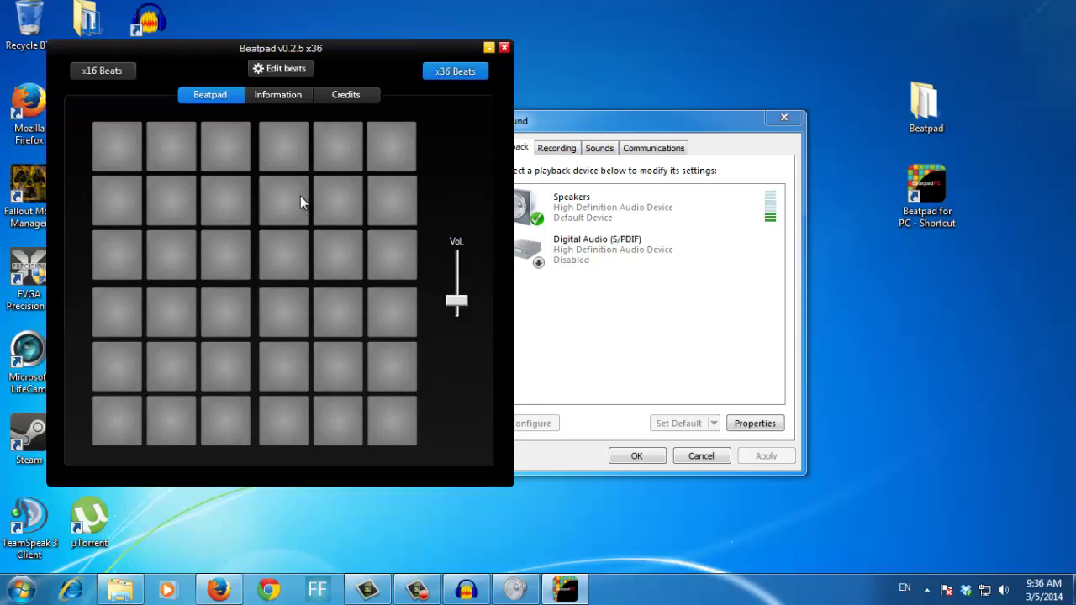
# Step: Play the four row-1 pads repeatedly in sequence using keys 1, 2, 3 and 4
pyautogui.click(292, 162)
pyautogui.press('3')
pyautogui.press('1')
pyautogui.press('2')
pyautogui.press('3')
pyautogui.press('4')
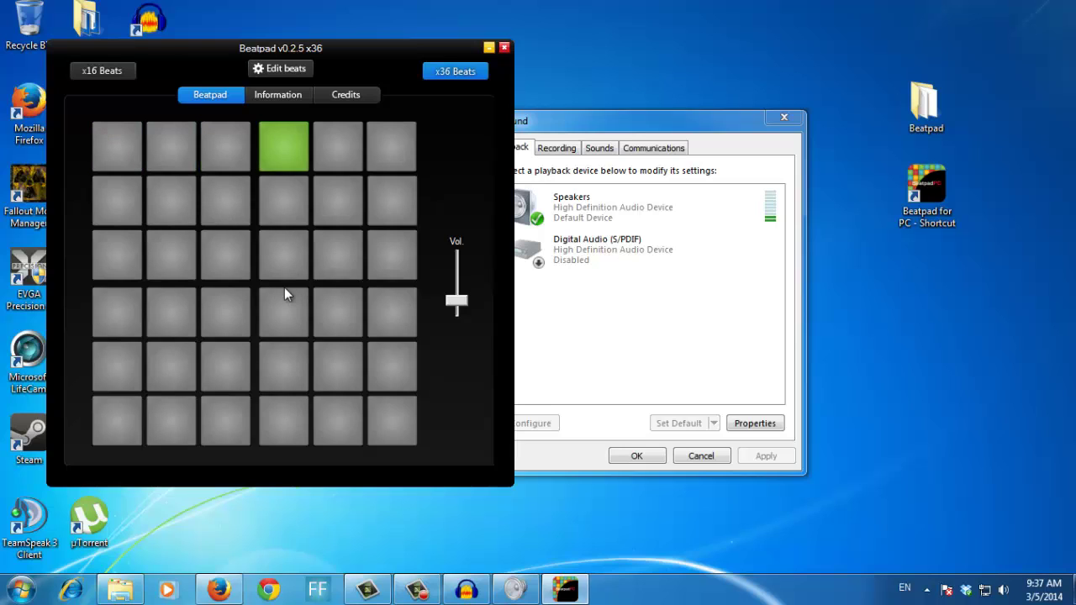
pyautogui.press('1')
pyautogui.press('2')
pyautogui.press('3')
pyautogui.press('4')
pyautogui.press('1')
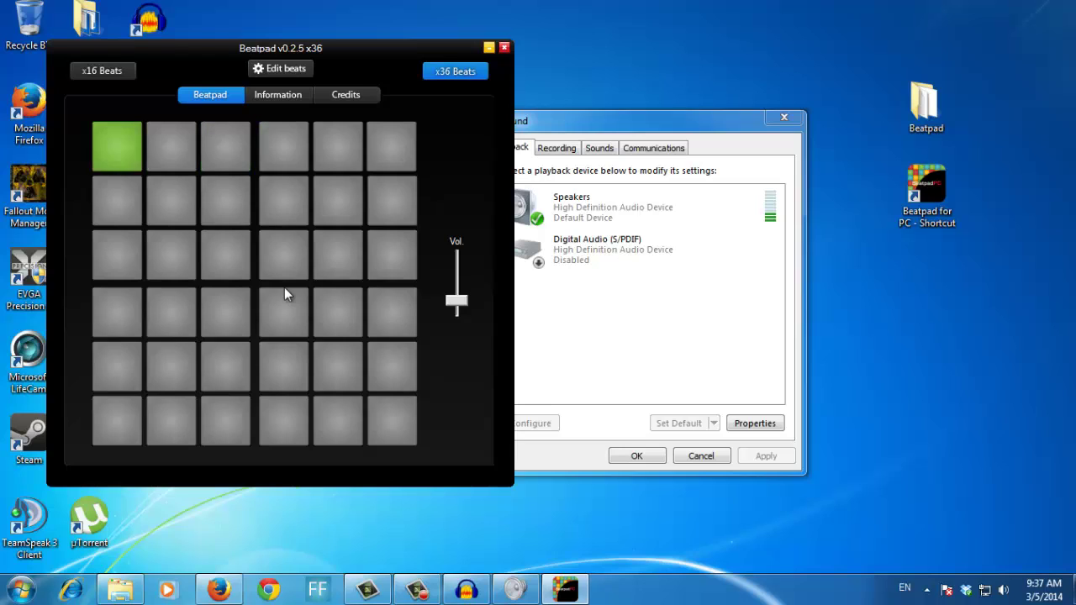
pyautogui.press('2')
pyautogui.press('4')
pyautogui.press('1')
pyautogui.press('2')
pyautogui.press('3')
pyautogui.press('4')
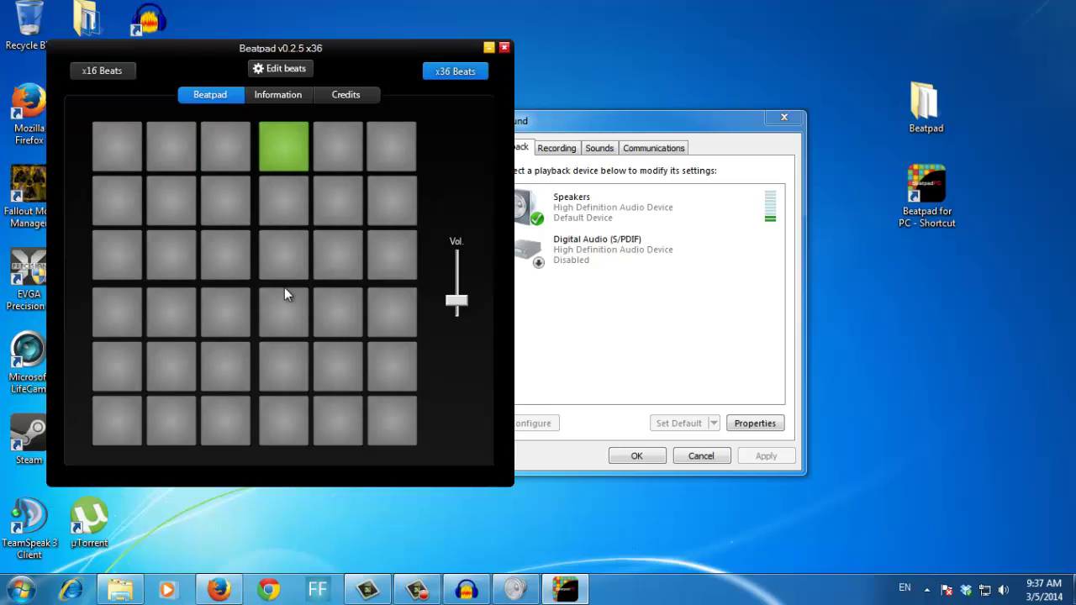
pyautogui.press('1')
pyautogui.press('2')
pyautogui.press('3')
pyautogui.press('4')
pyautogui.press('1')
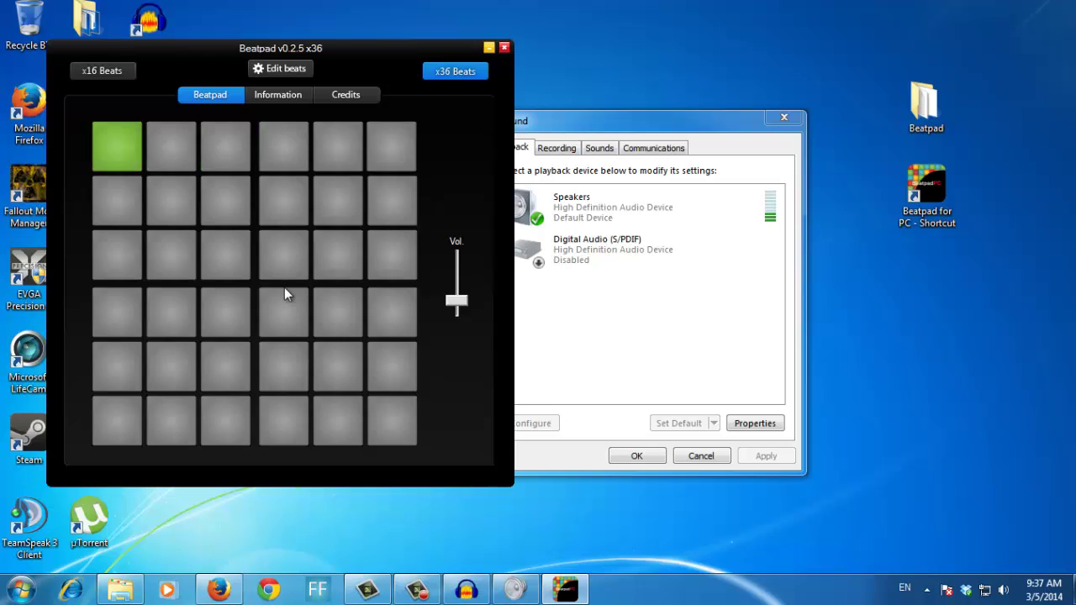
pyautogui.press('2')
pyautogui.press('3')
pyautogui.press('4')
pyautogui.press('1')
pyautogui.press('2')
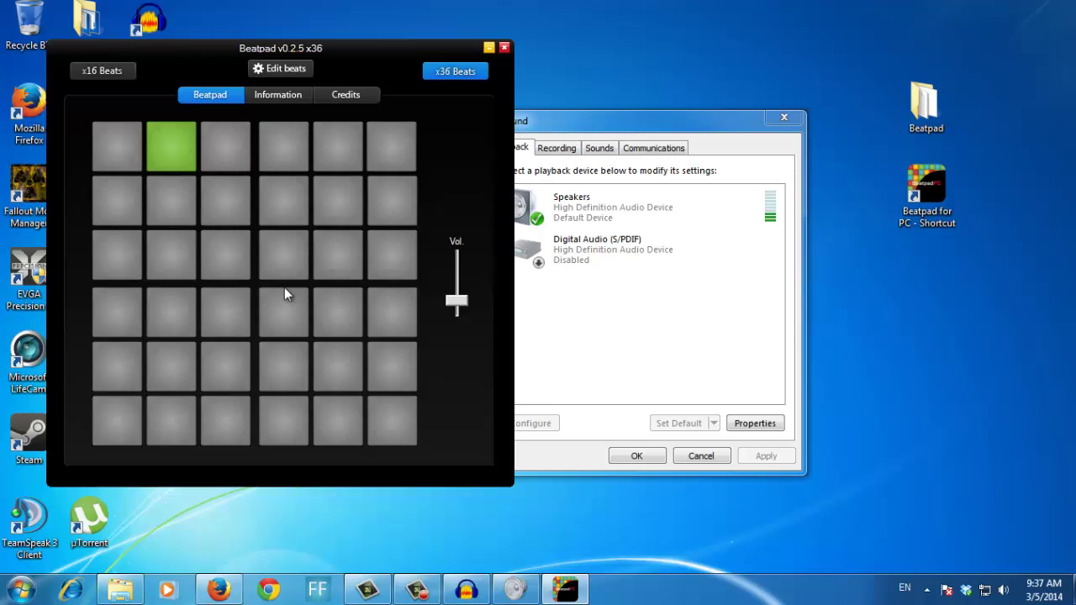
pyautogui.press('3')
pyautogui.press('4')
pyautogui.press('1')
pyautogui.press('2')
pyautogui.press('3')
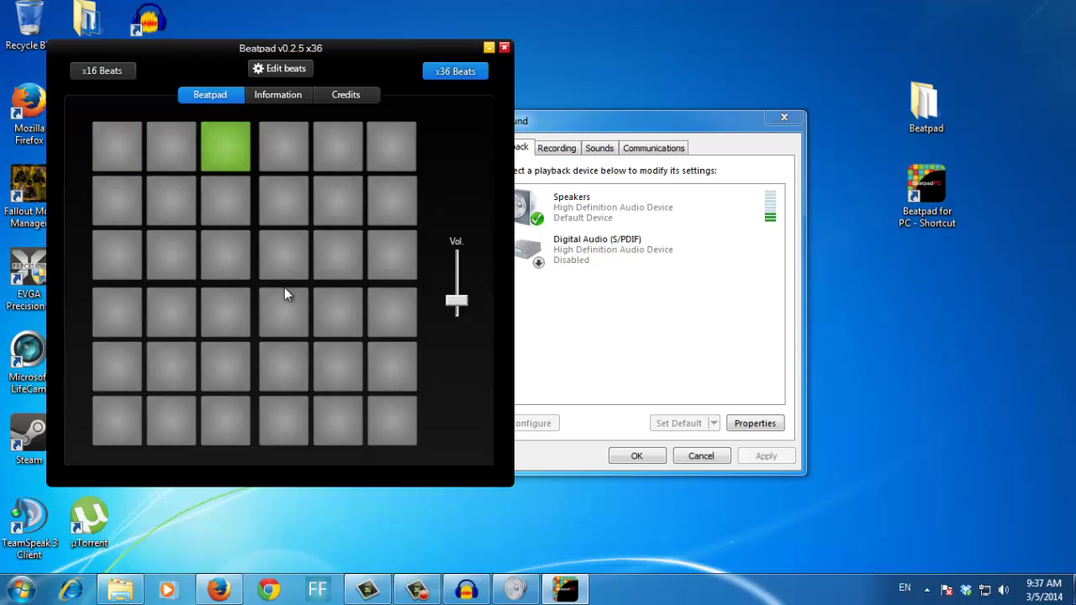
pyautogui.press('4')
pyautogui.press('1')
pyautogui.press('2')
pyautogui.press('3')
pyautogui.press('4')
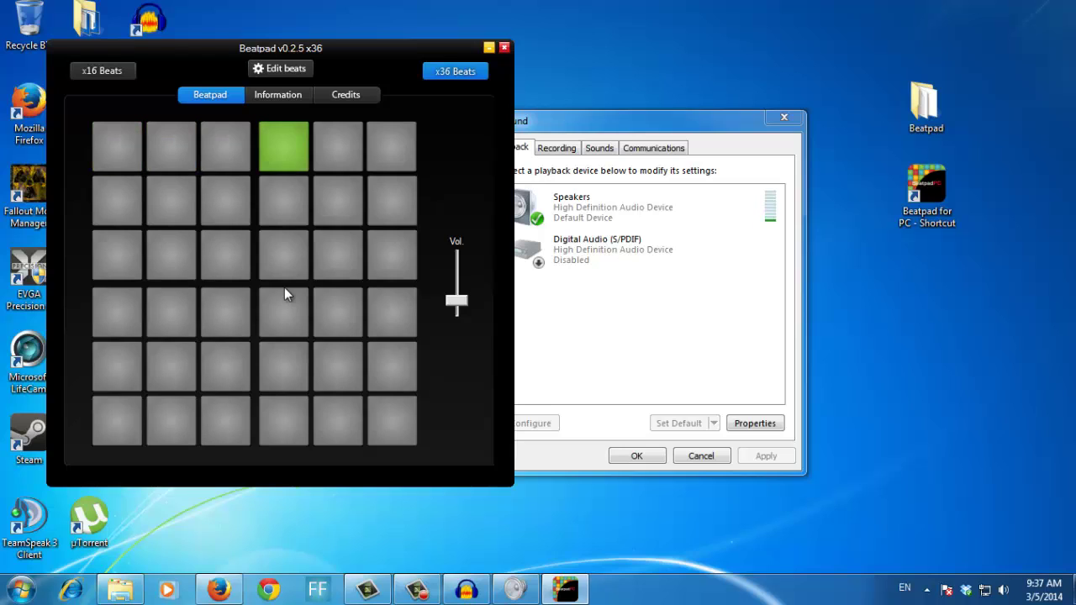
pyautogui.press('1')
pyautogui.press('2')
pyautogui.press('3')
pyautogui.press('4')
pyautogui.press('1')
pyautogui.press('2')
pyautogui.press('3')
pyautogui.press('4')
pyautogui.press('1')
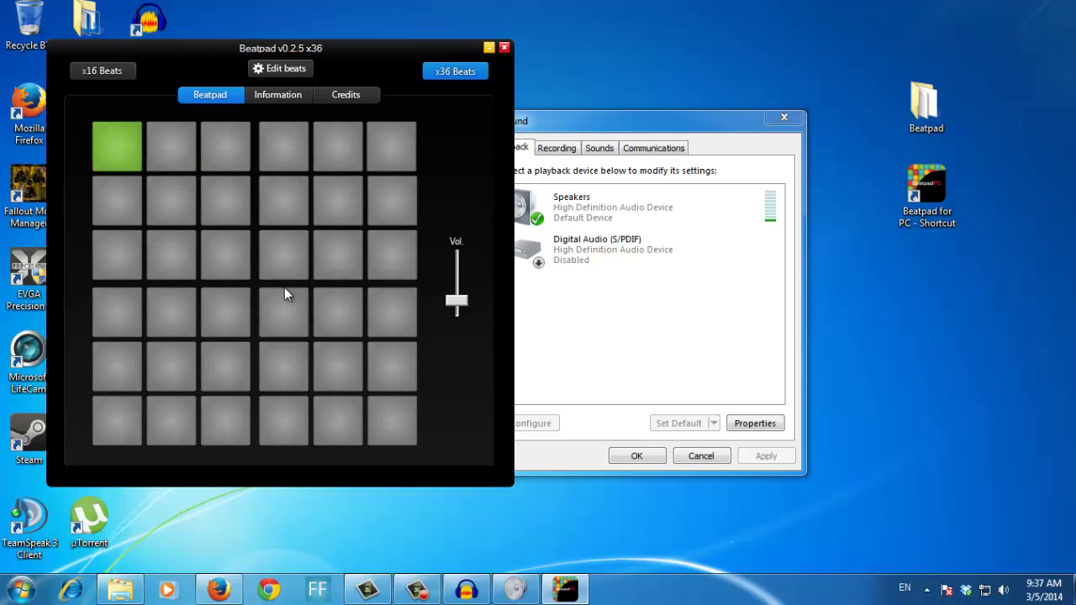
pyautogui.press('2')
pyautogui.press('3')
pyautogui.press('4')
pyautogui.press('1')
pyautogui.press('2')
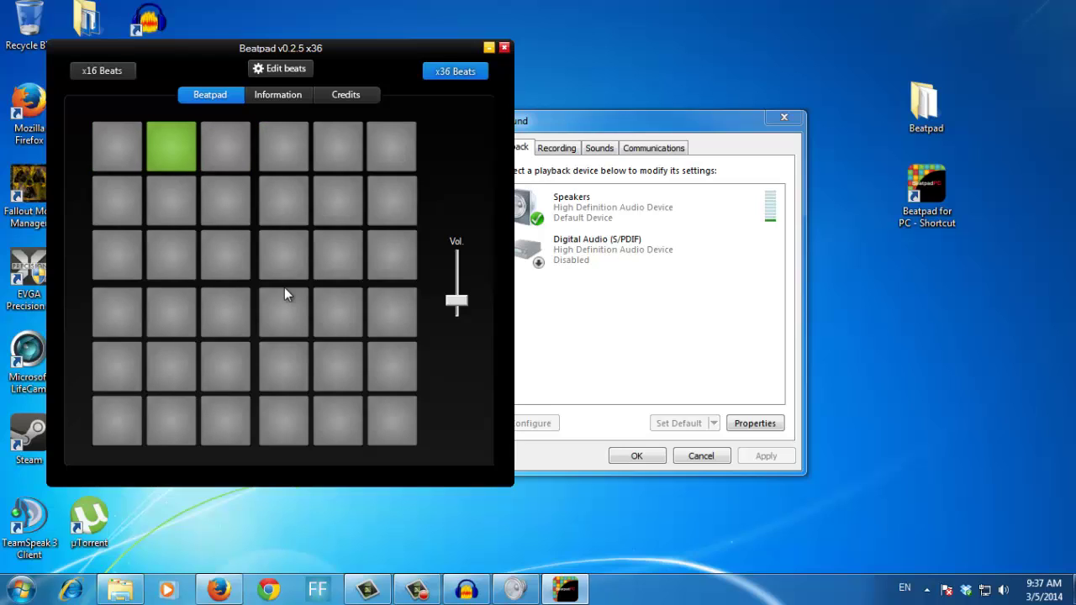
pyautogui.press('3')
pyautogui.press('4')
pyautogui.press('1')
pyautogui.press('2')
pyautogui.press('4')
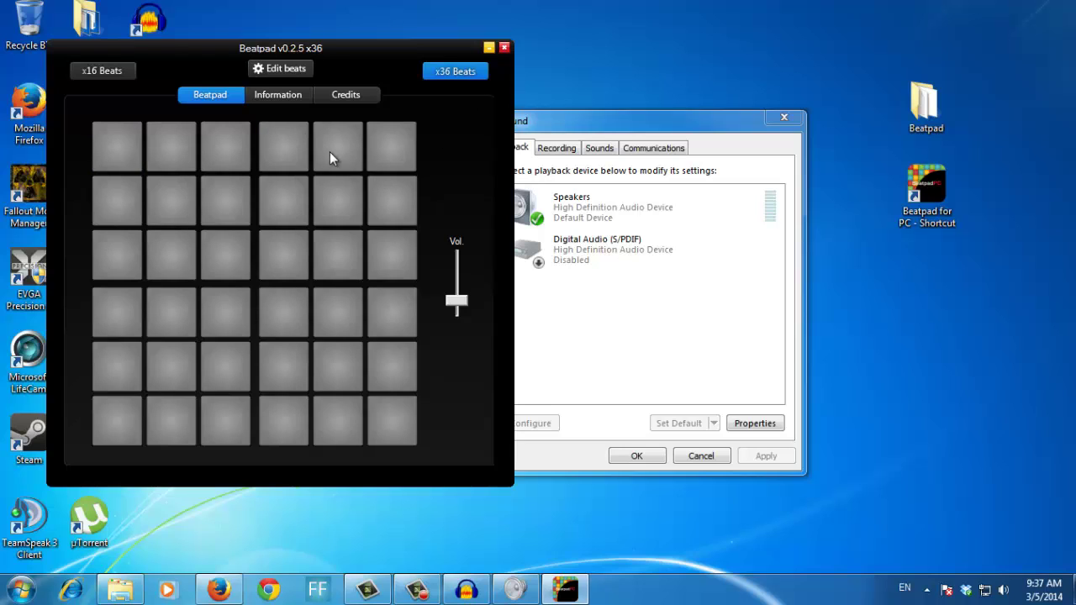
# Step: Close Beatpad and the Sound dialog, then reveal the hidden tray icons
pyautogui.click(503, 49)
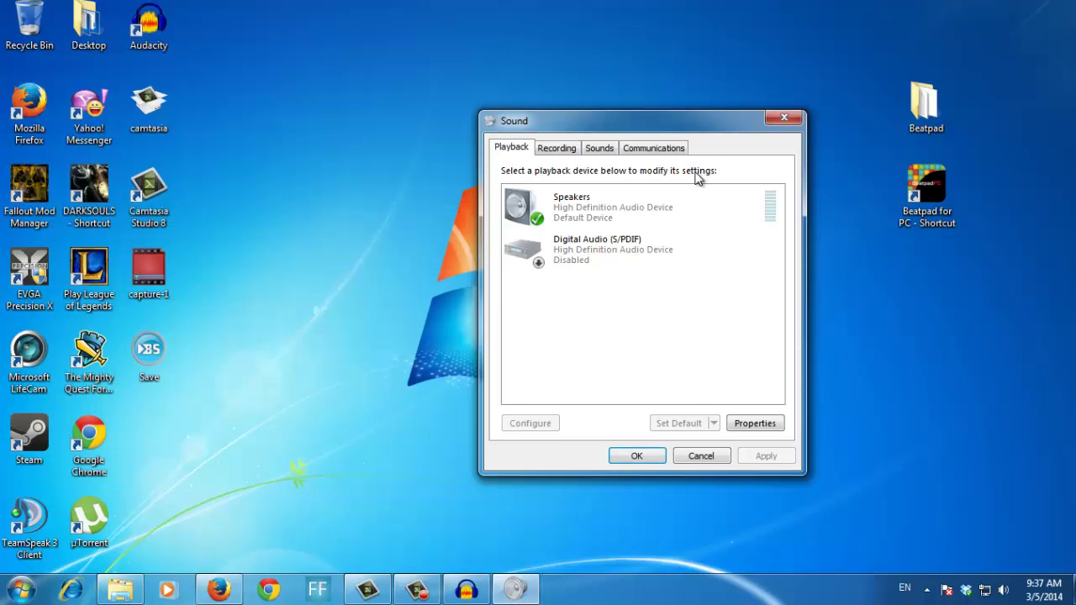
pyautogui.click(636, 456)
pyautogui.click(927, 591)
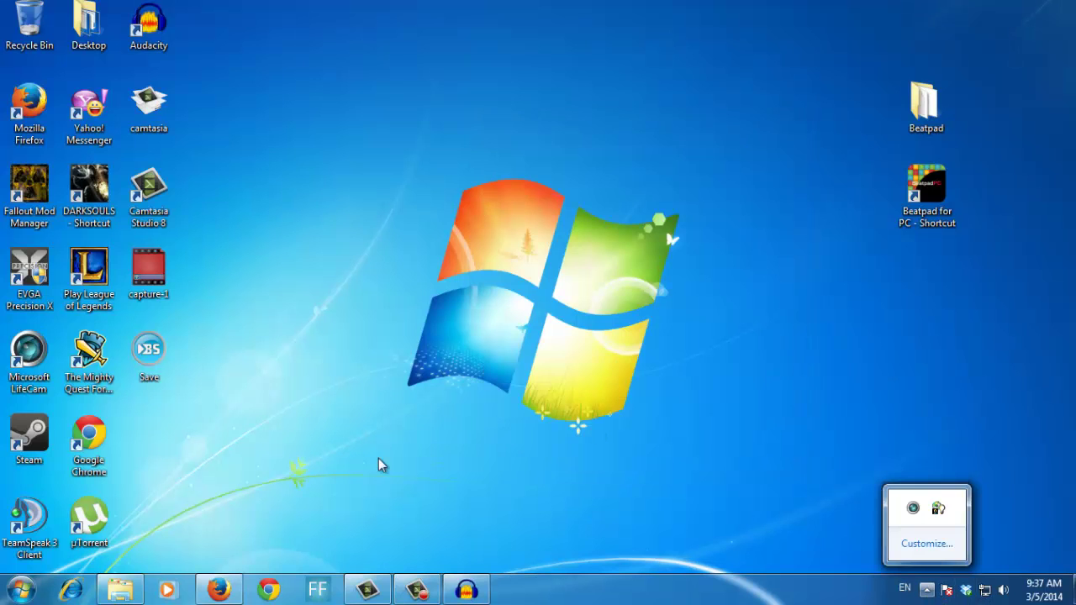
pyautogui.click(221, 589)
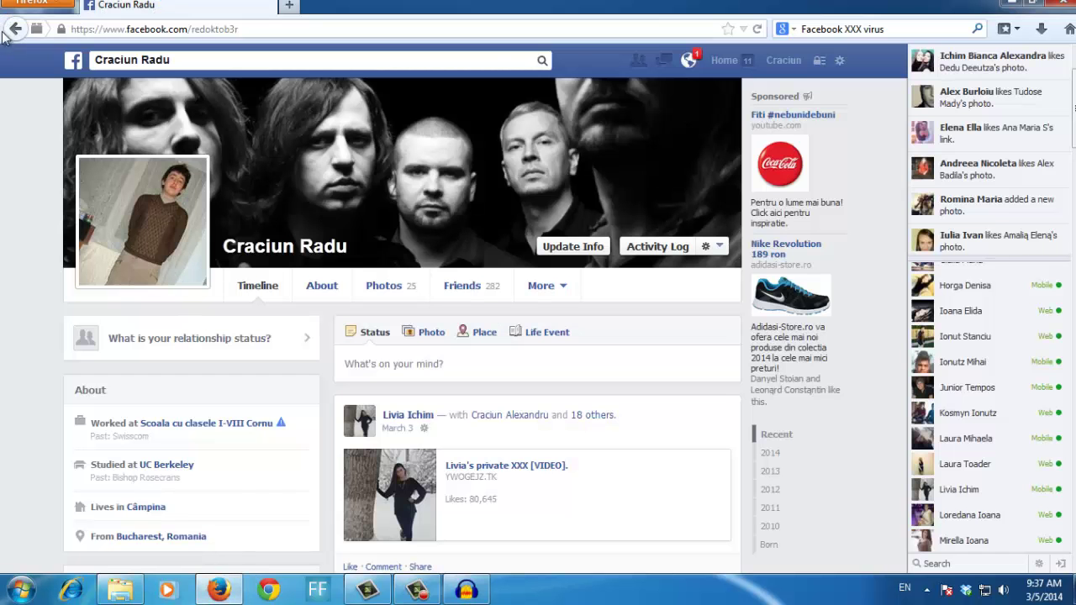
pyautogui.click(15, 28)
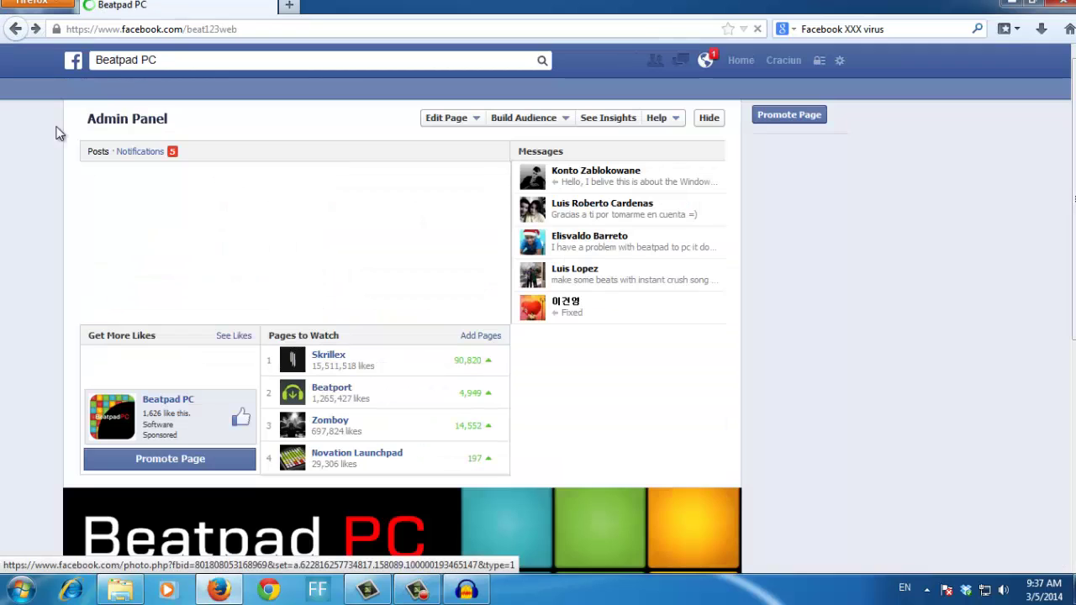
pyautogui.scroll(-5, 33, 331)
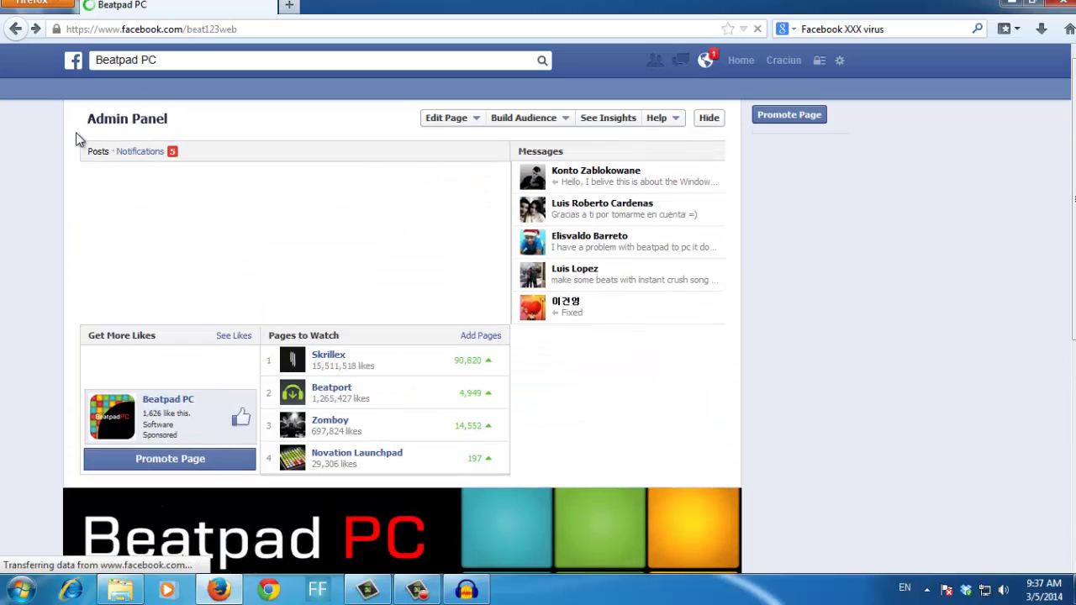
pyautogui.click(1012, 5)
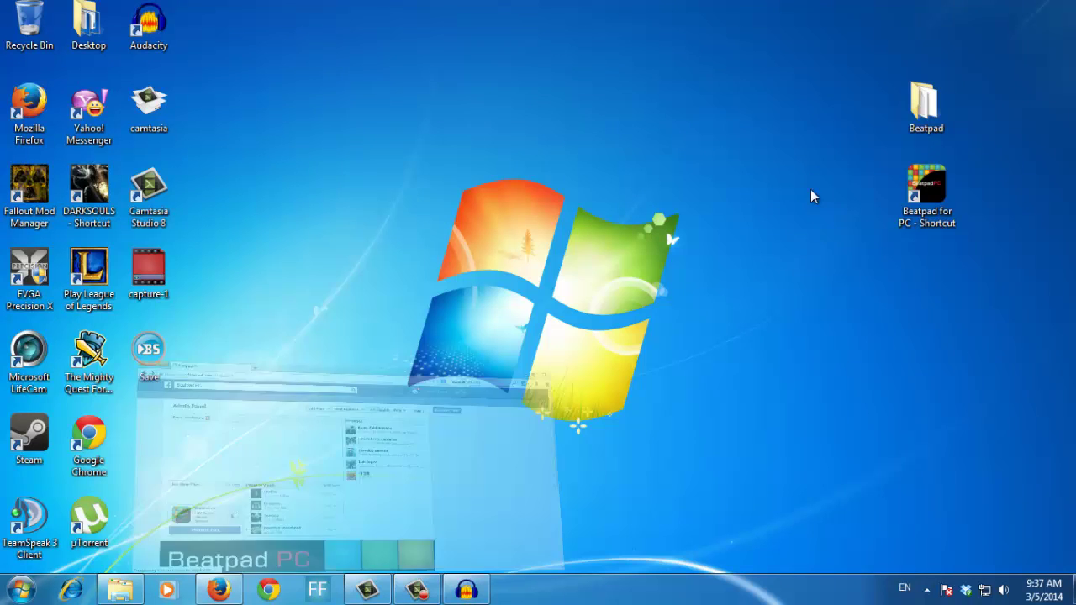